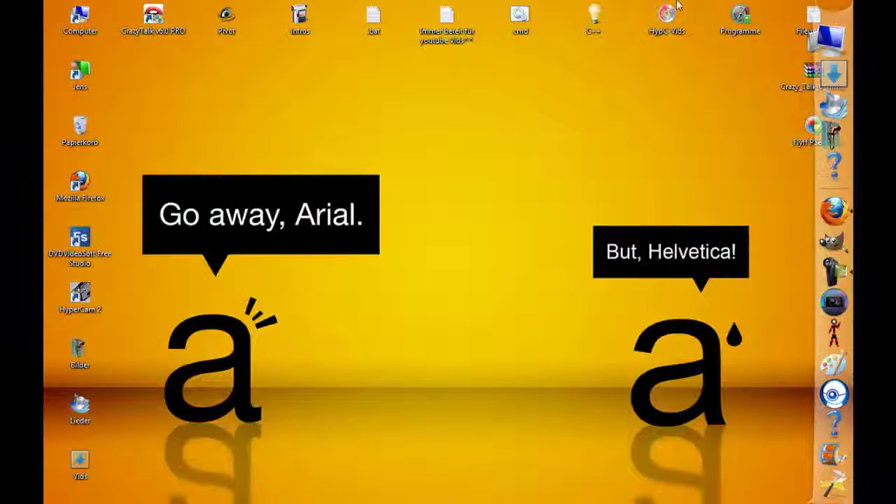
# - Open the 'Immer bereit für youtube Vids^^' notes file and write 'Hello Guys ^^' and 'wait a moment'
pyautogui.doubleClick(447, 17)
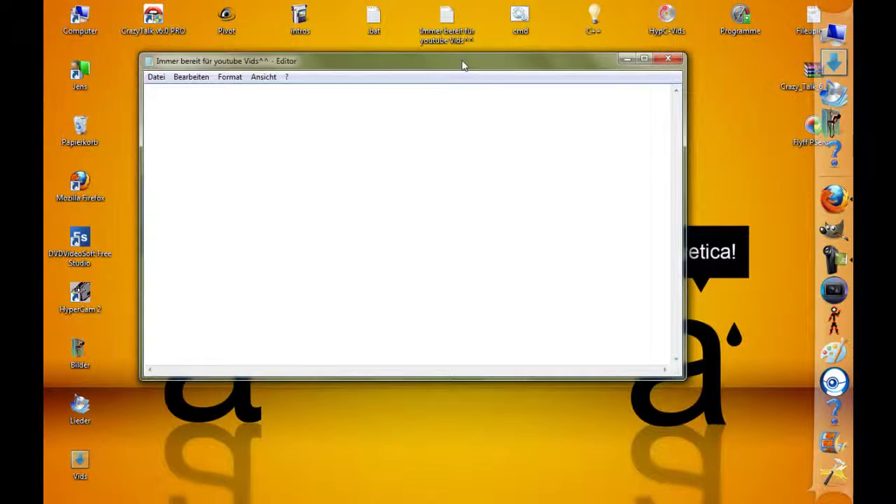
pyautogui.moveTo(606, 202); pyautogui.dragTo(504, 72)
pyautogui.write('Hello Guys ^^')
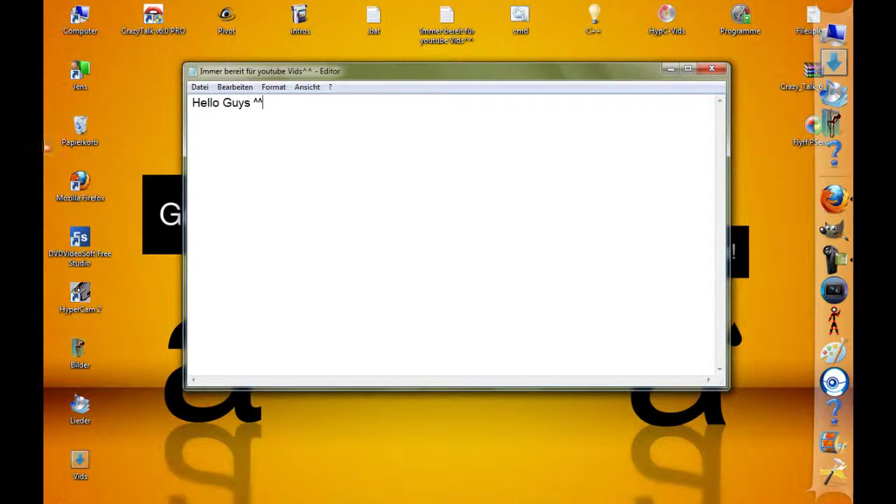
pyautogui.write('ait a moment')
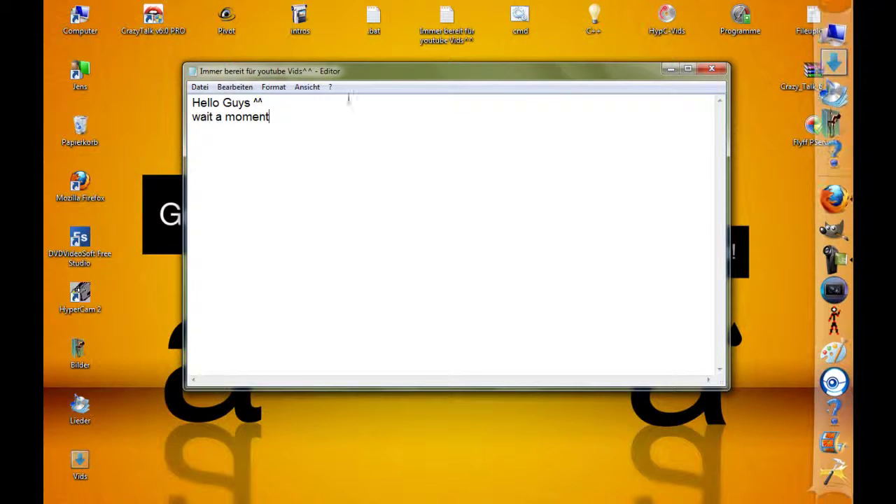
pyautogui.moveTo(329, 116); pyautogui.dragTo(354, 79)
pyautogui.click(306, 87)
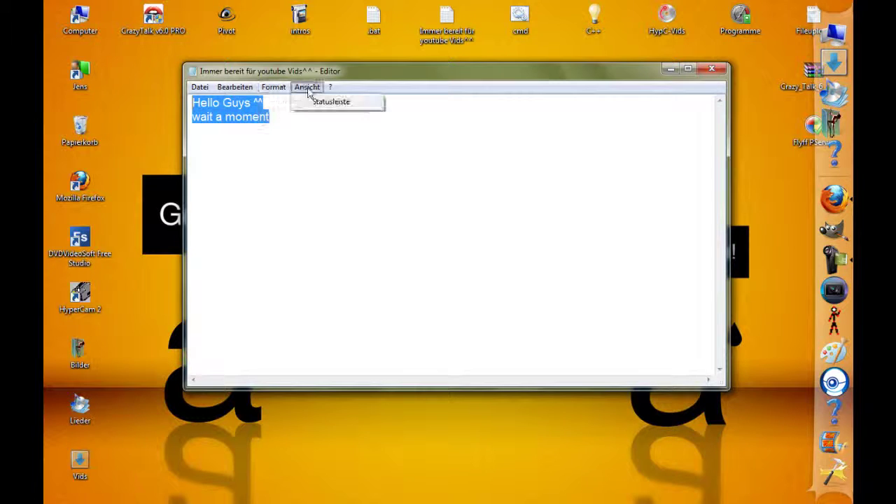
# - Set the selected greeting to font size 20 and start a new line below it
pyautogui.click(287, 116)
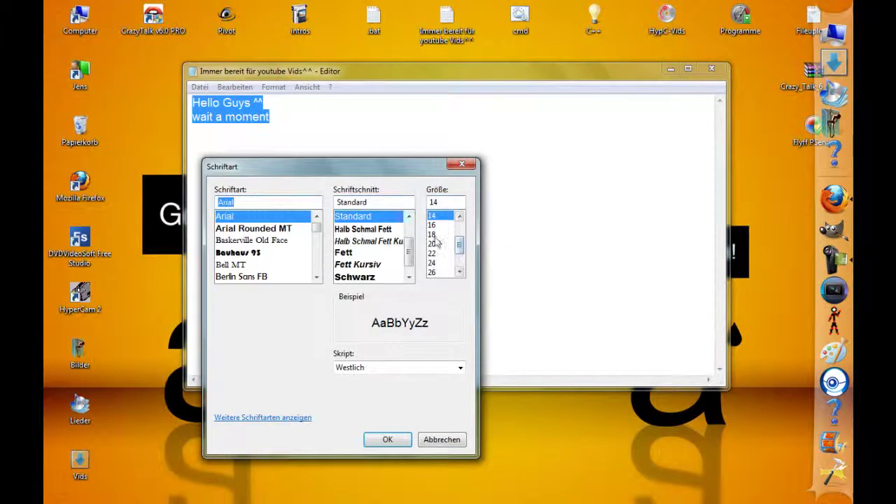
pyautogui.click(432, 235)
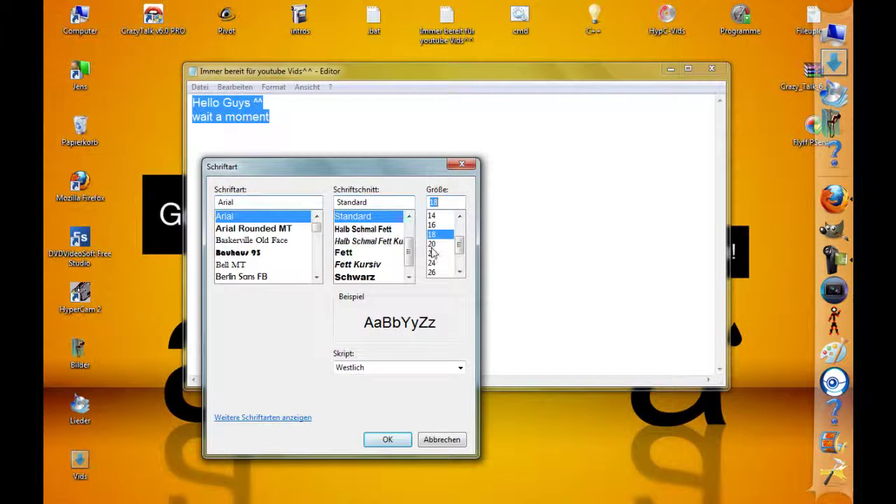
pyautogui.click(432, 243)
pyautogui.click(378, 440)
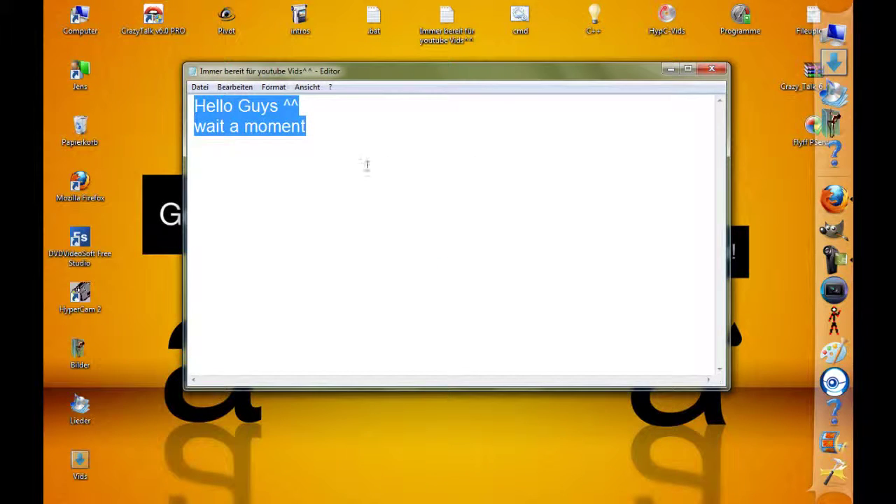
pyautogui.click(325, 134)
pyautogui.press('Return')
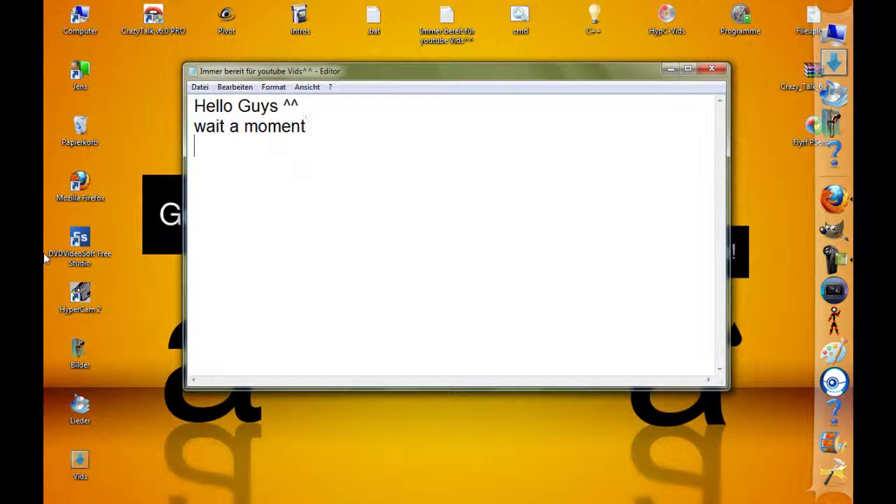
# - Write 'okay better^^ Lets Start:' and the question about switching Gimp from Language A to B
pyautogui.write('okay better^^')
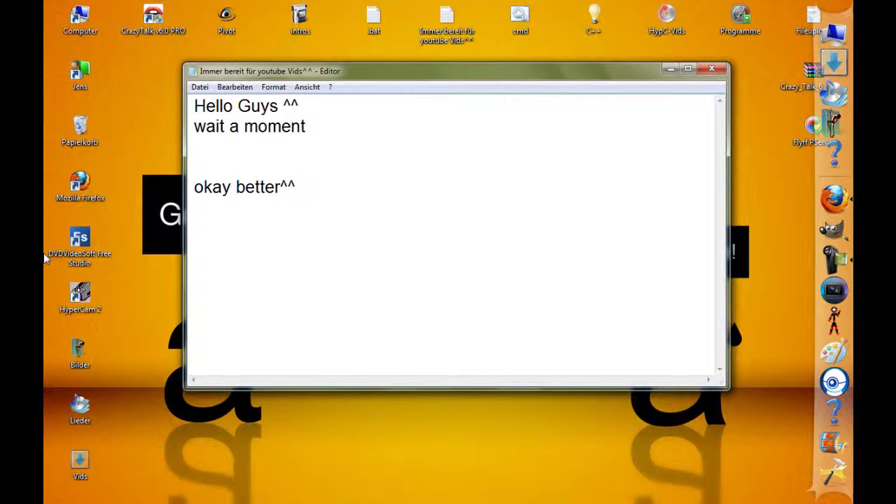
pyautogui.write('  Lets ')
pyautogui.write('Start')
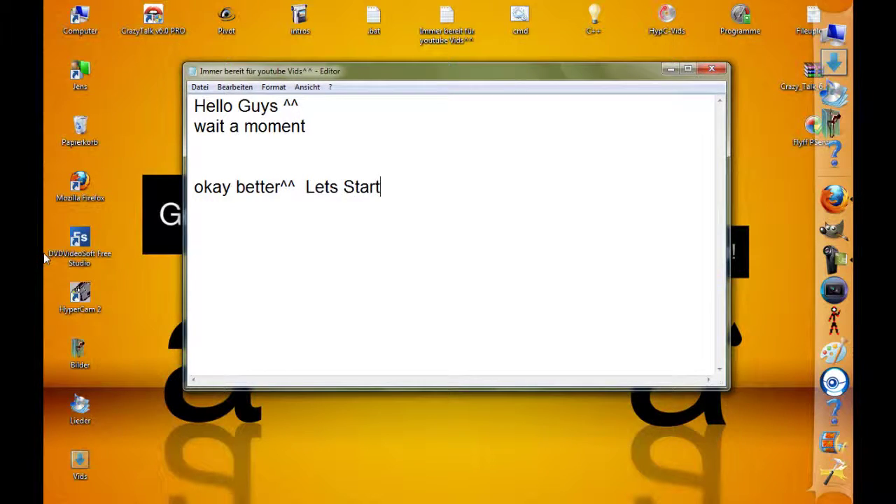
pyautogui.write(': The ')
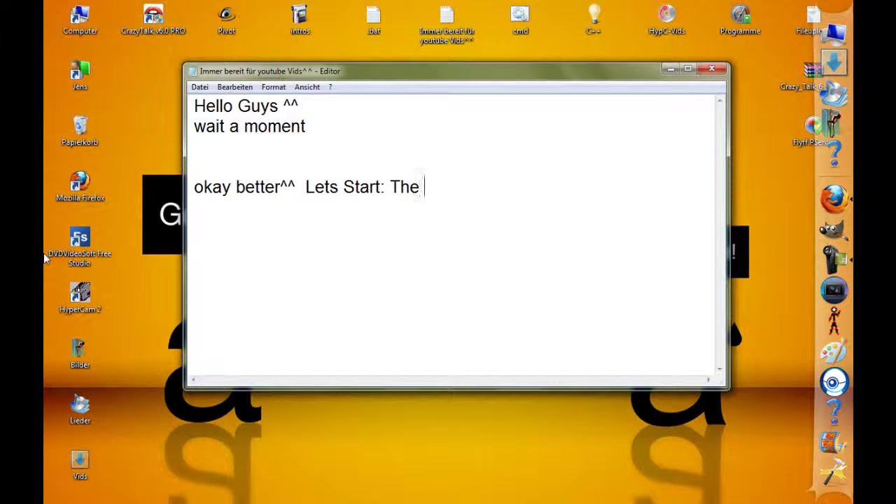
pyautogui.write('Question ')
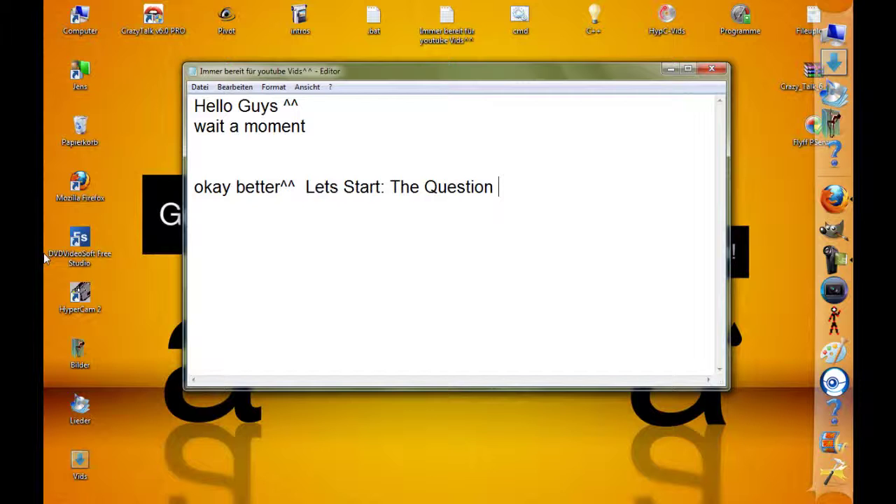
pyautogui.write('today is:')
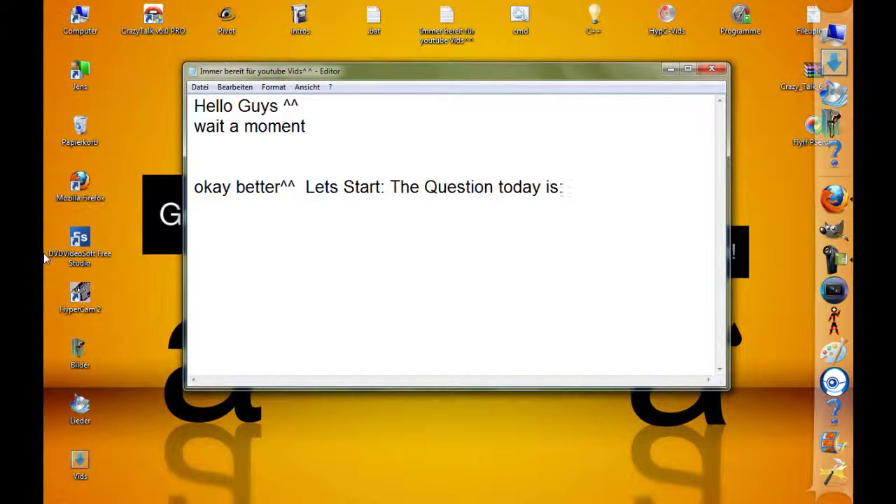
pyautogui.write('How to')
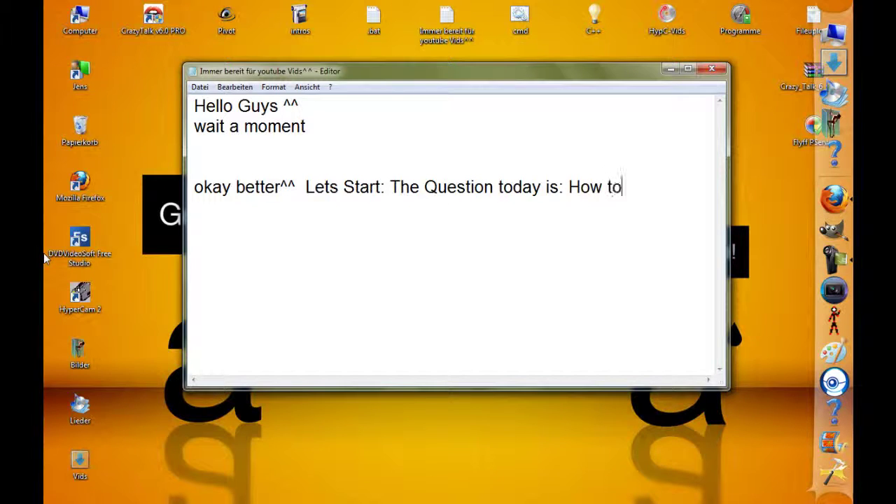
pyautogui.write(' switch the ')
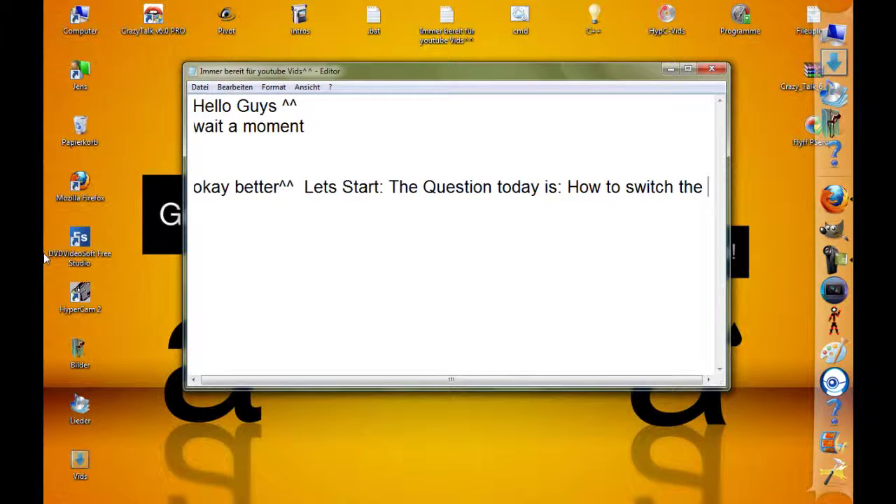
pyautogui.write('Language ')
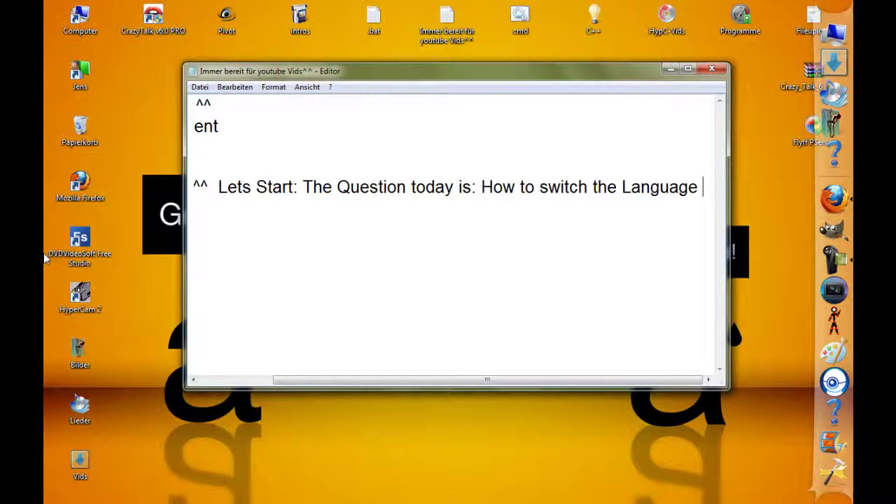
pyautogui.write(' of G')
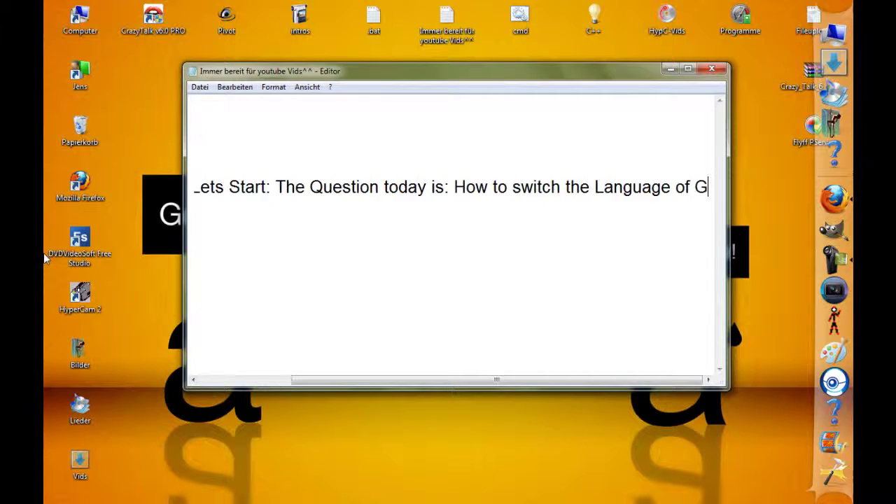
pyautogui.write('mp ')
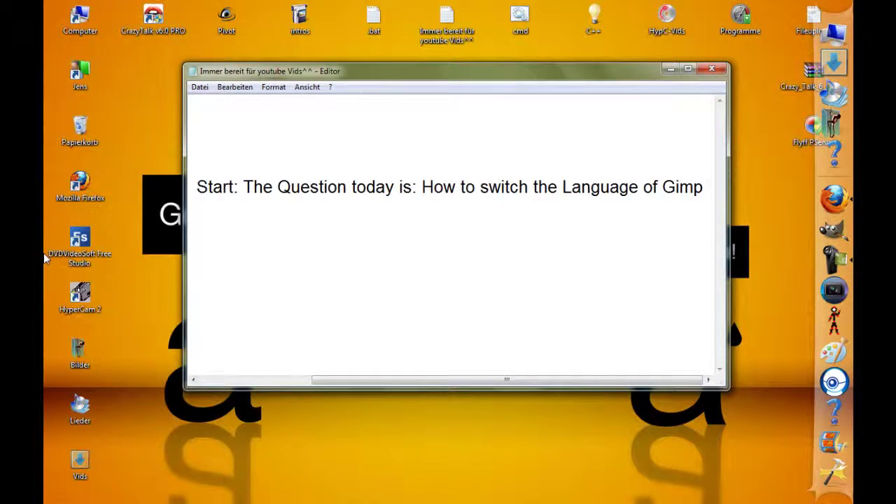
pyautogui.write('from Language A ')
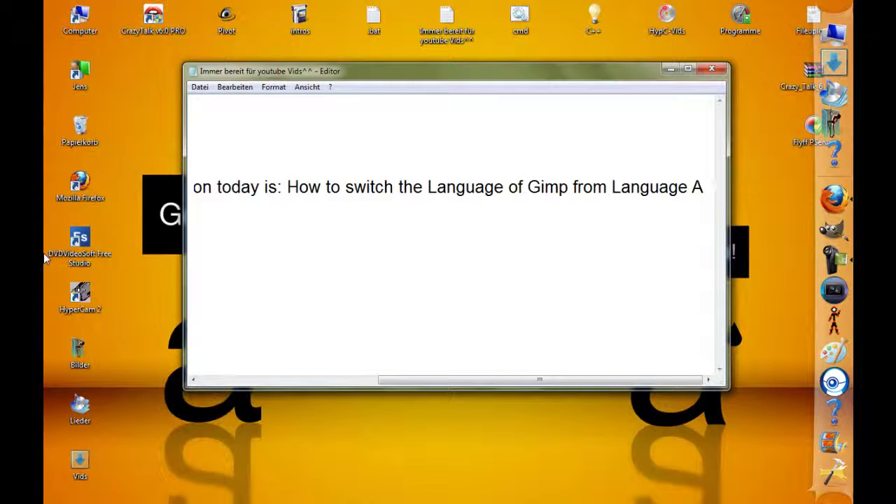
pyautogui.write('to Language B')
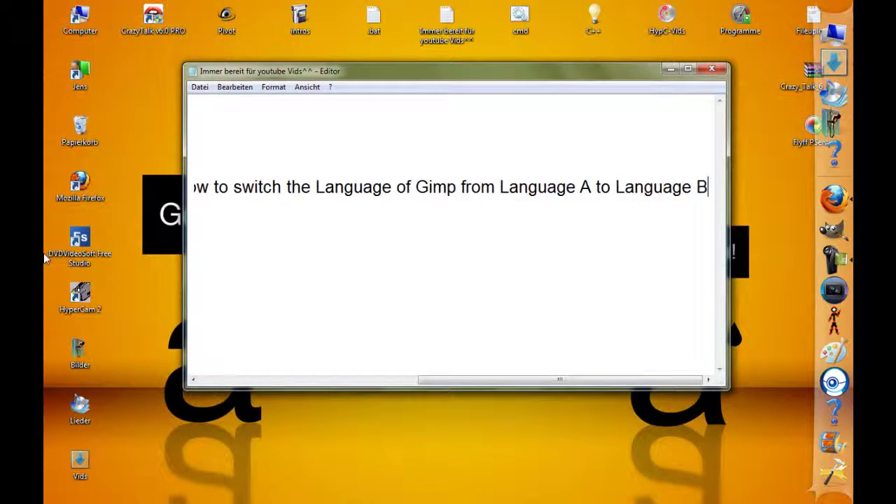
pyautogui.write('???')
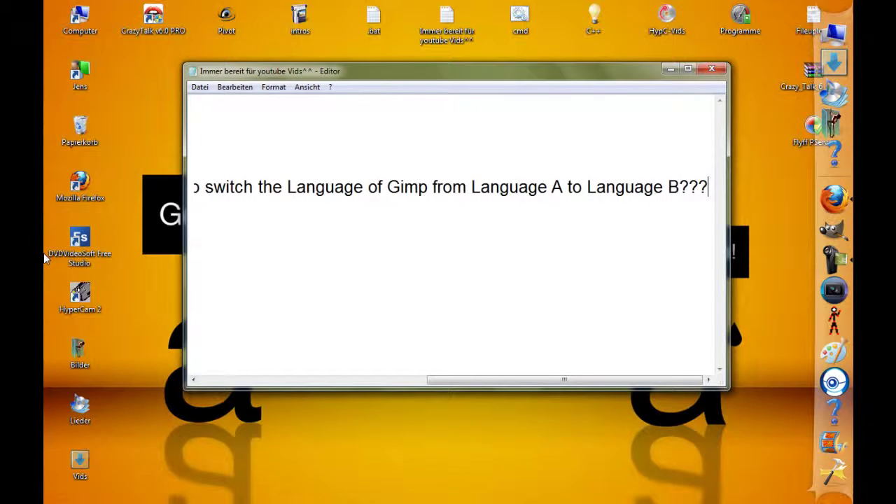
pyautogui.press('Return')
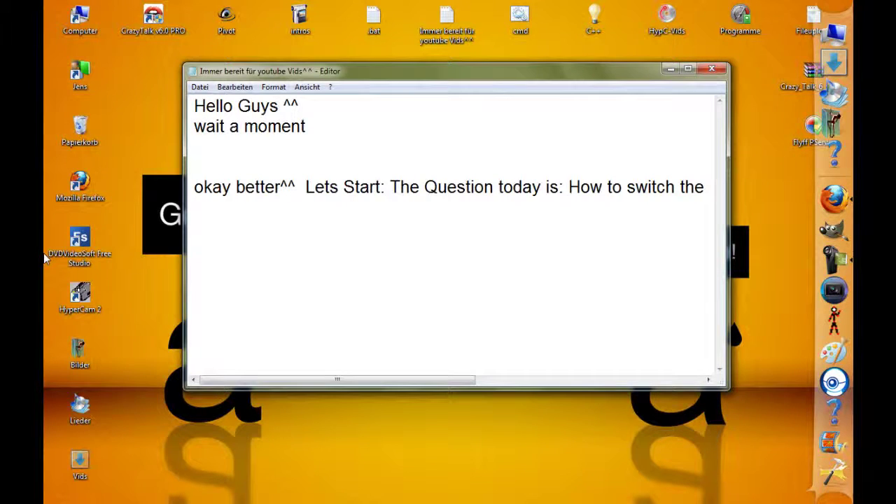
# - Write the line 'lets go at first open the Editor(Notepad)', correcting the typo
pyautogui.write('lets go  ')
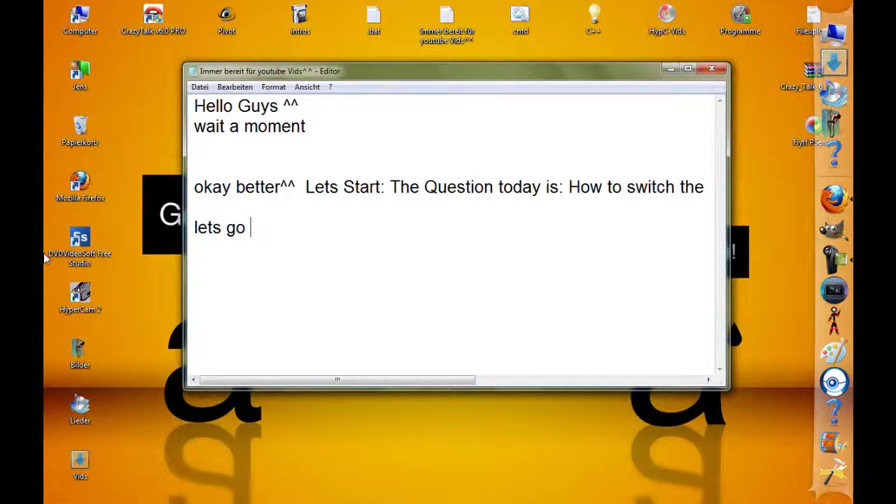
pyautogui.write('at first open the Te')
pyautogui.press('BackSpace')
pyautogui.press('BackSpace')
pyautogui.press('BackSpace')
pyautogui.write('Editor')
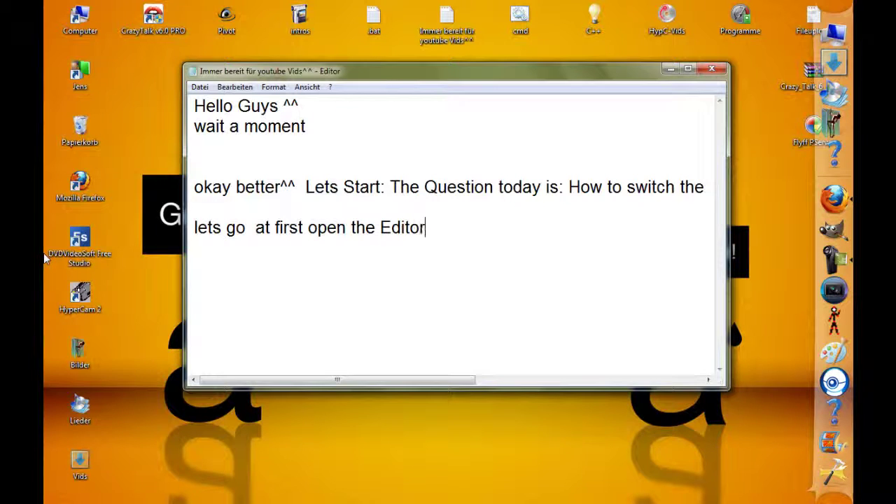
pyautogui.write('(Notepad')
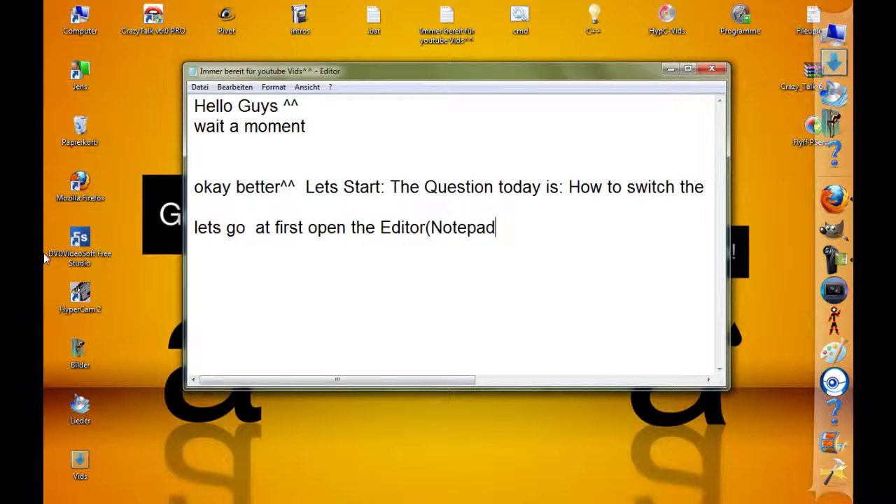
pyautogui.write(')')
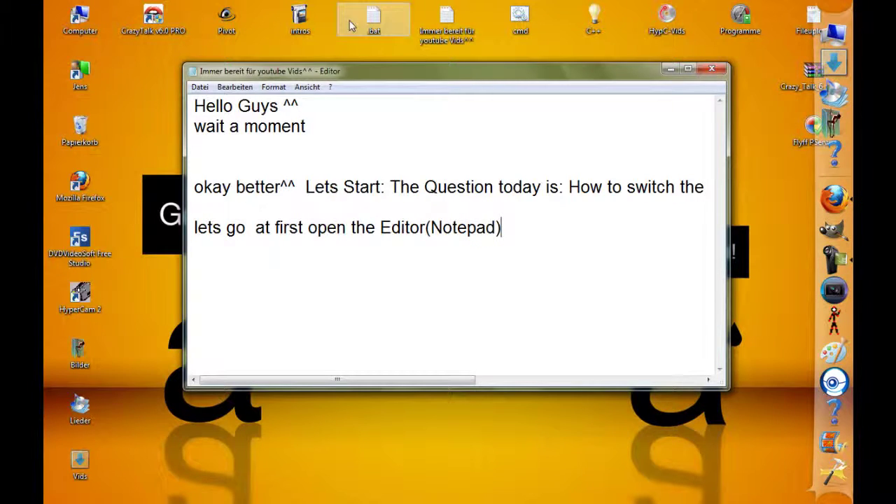
# - Open the .bat file from the desktop and delete all its contents
pyautogui.click(374, 24)
pyautogui.moveTo(458, 205); pyautogui.dragTo(452, 129)
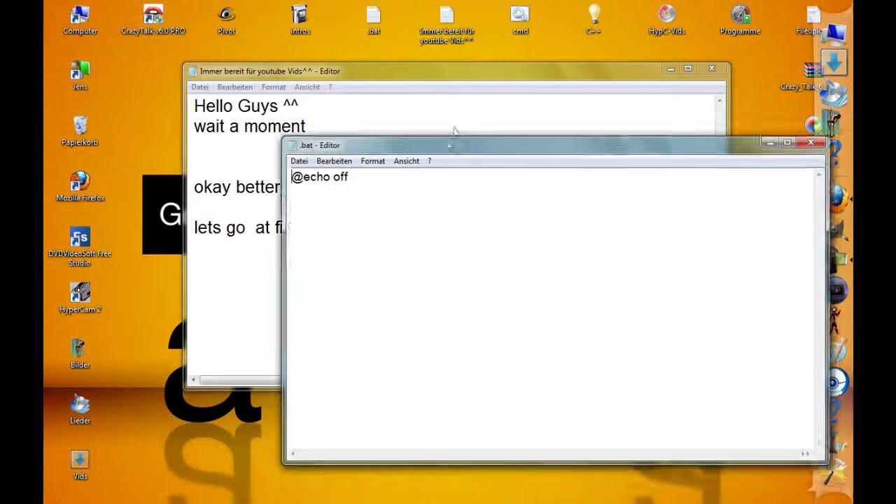
pyautogui.hotkey('ctrl', 'a')
pyautogui.press('BackSpace')
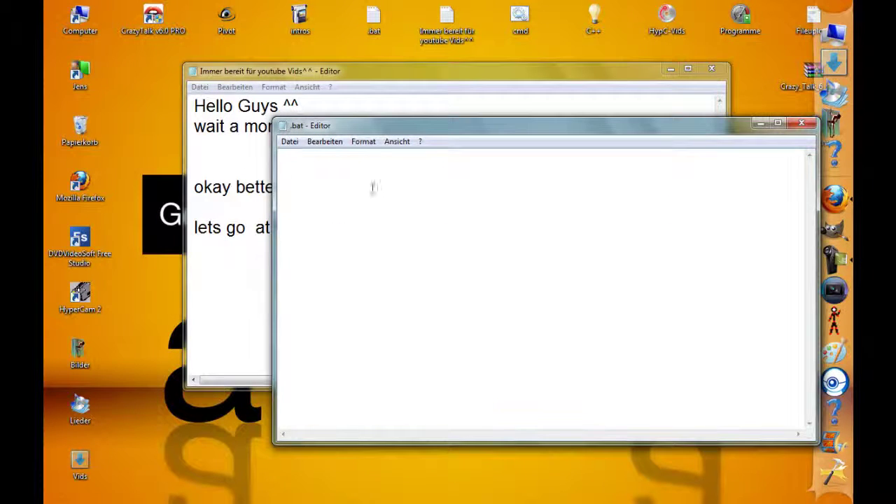
# - Set the .bat file's font size to 22 and bring the instructions window back to the front
pyautogui.click(364, 141)
pyautogui.click(381, 169)
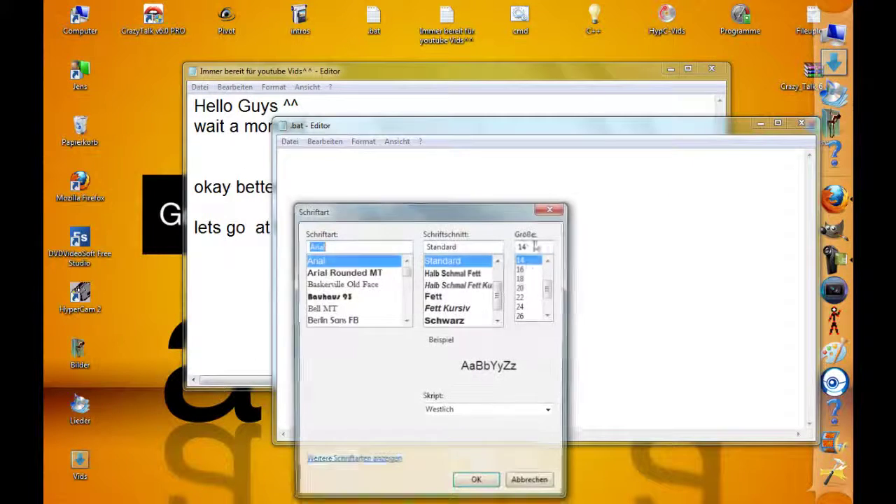
pyautogui.click(522, 297)
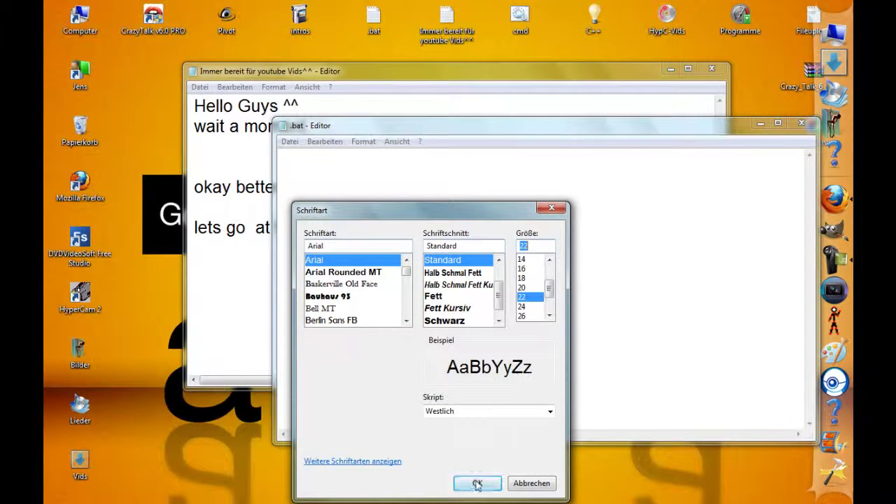
pyautogui.click(476, 483)
pyautogui.moveTo(403, 126); pyautogui.dragTo(406, 281)
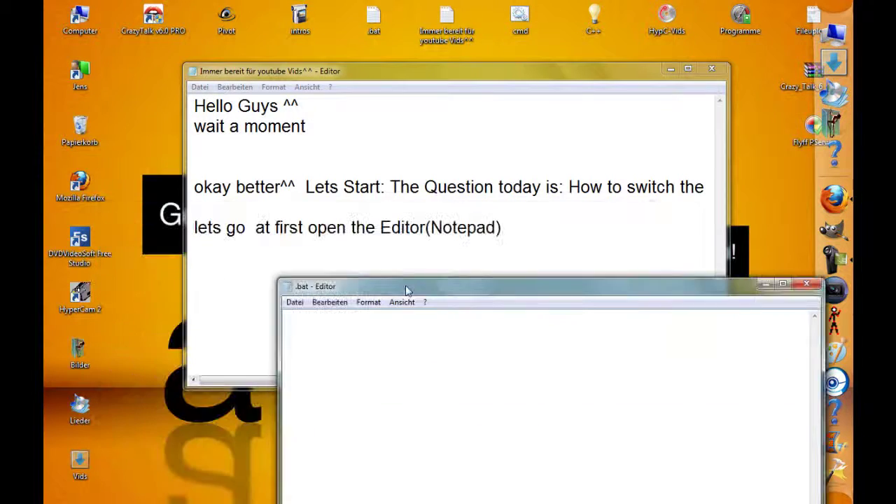
pyautogui.click(412, 74)
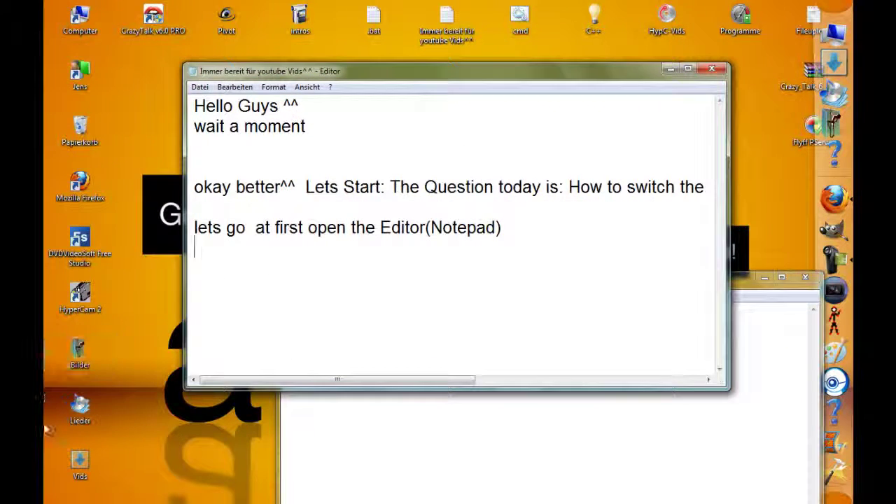
# - Add 'write: set LANG (= Language)' to the notes and begin the .bat file with 'set LANG='
pyautogui.write('write:  set L')
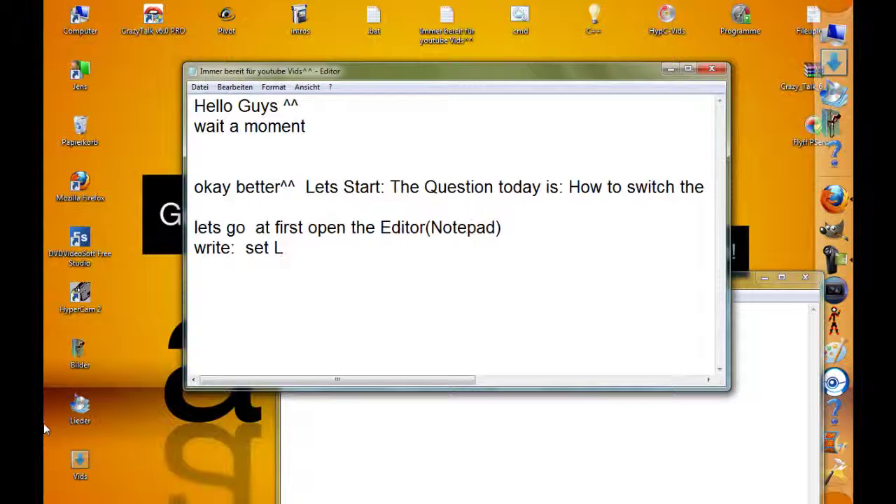
pyautogui.write('ANG (')
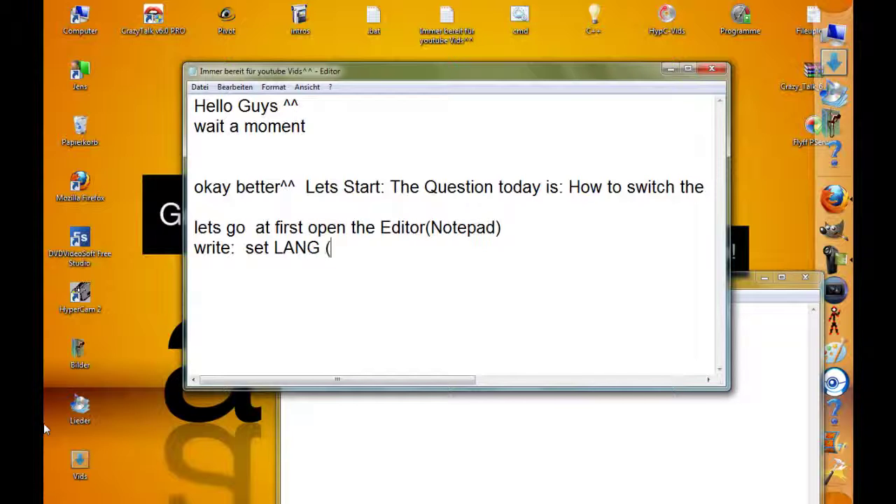
pyautogui.write('= Language')
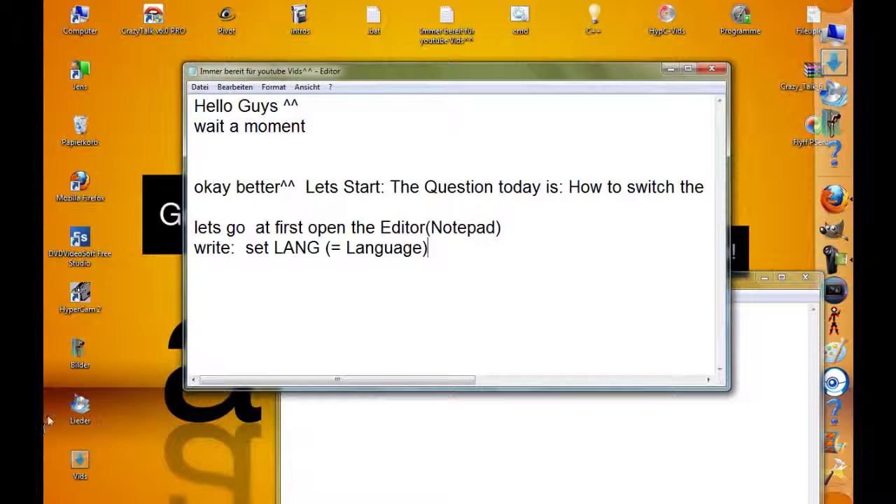
pyautogui.click(735, 284)
pyautogui.write('set ')
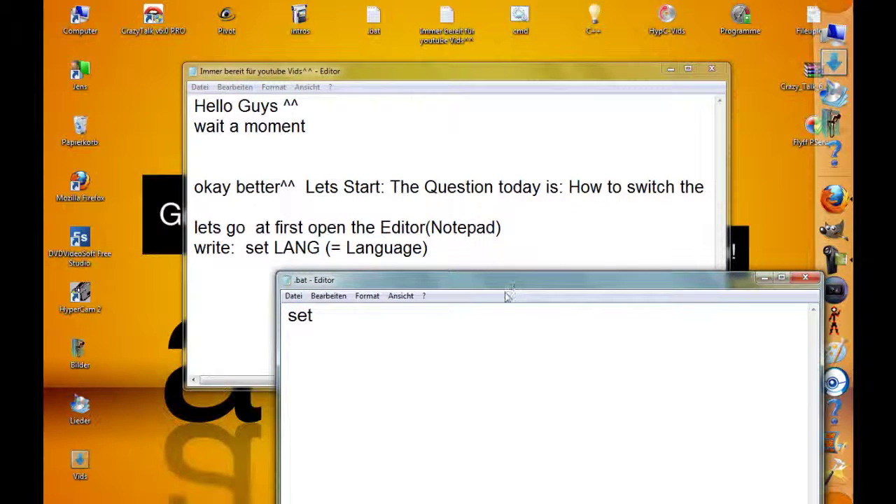
pyautogui.write('LANG')
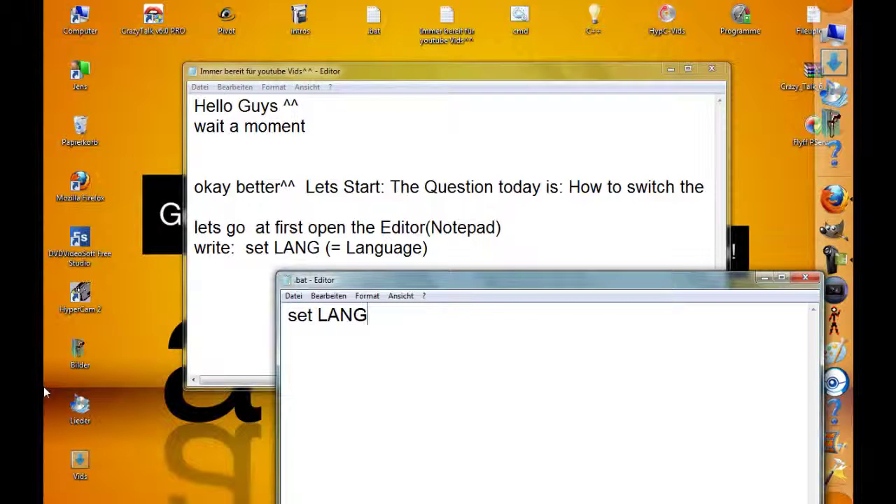
pyautogui.write('=')
# - Note the language options german (de), french (fr) or english (en), then 'we use English'
pyautogui.click(462, 71)
pyautogui.press('Return')
pyautogui.write('okay lets set the Language i')
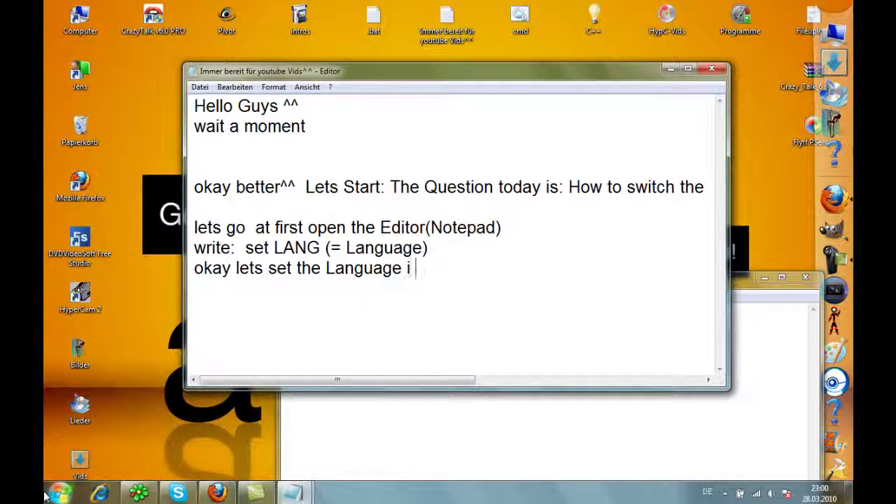
pyautogui.write(' use ')
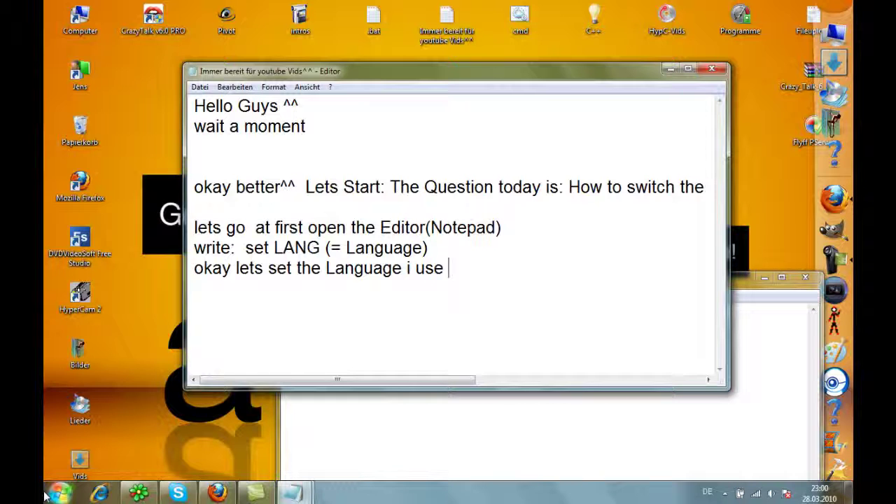
pyautogui.write('german (de) ')
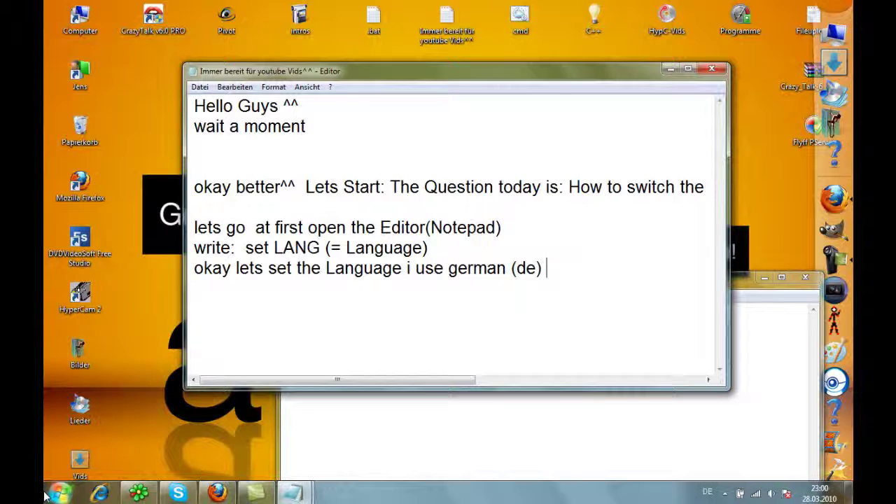
pyautogui.write(', french ')
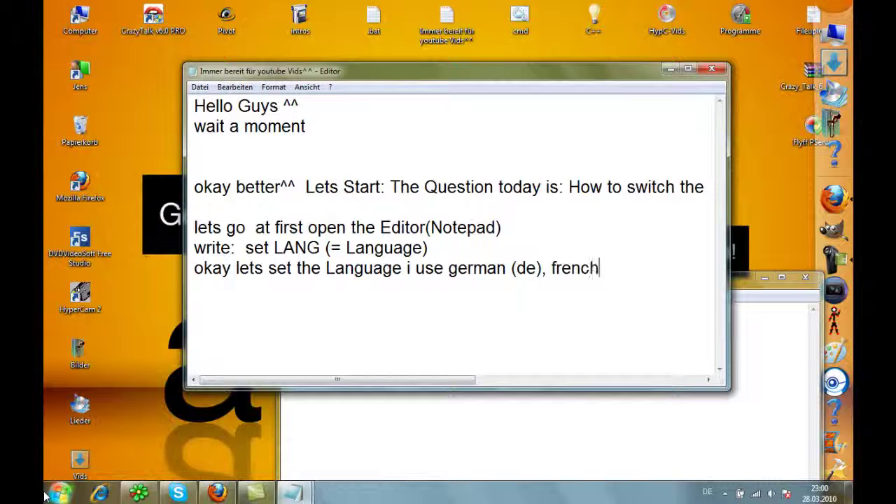
pyautogui.write('(fr')
pyautogui.write(') or english (en)')
pyautogui.press('Return')
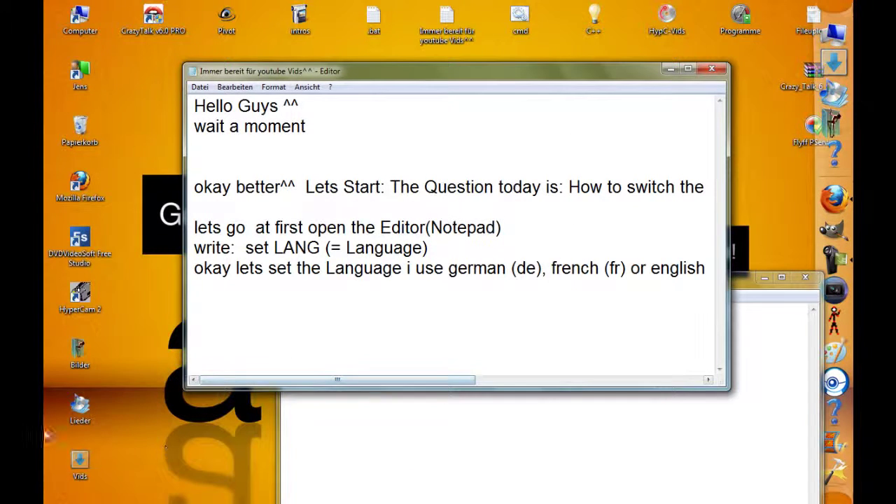
pyautogui.write('we use ')
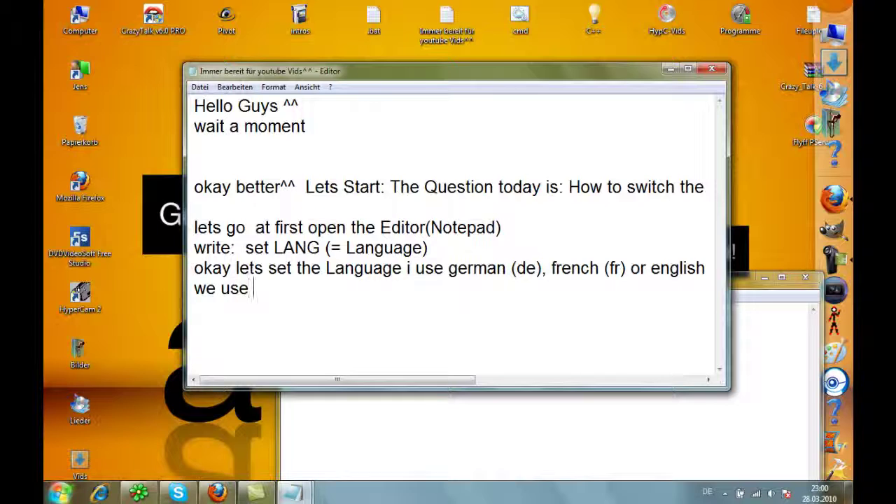
pyautogui.write('Eng')
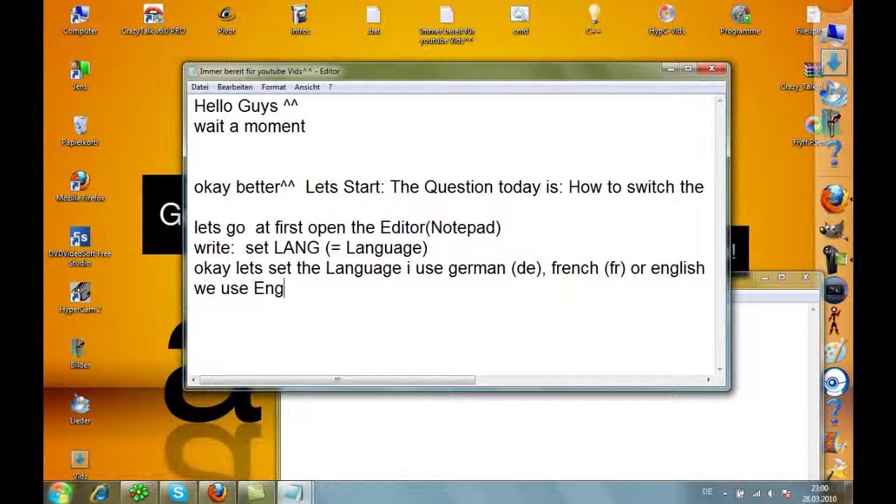
pyautogui.write('lish')
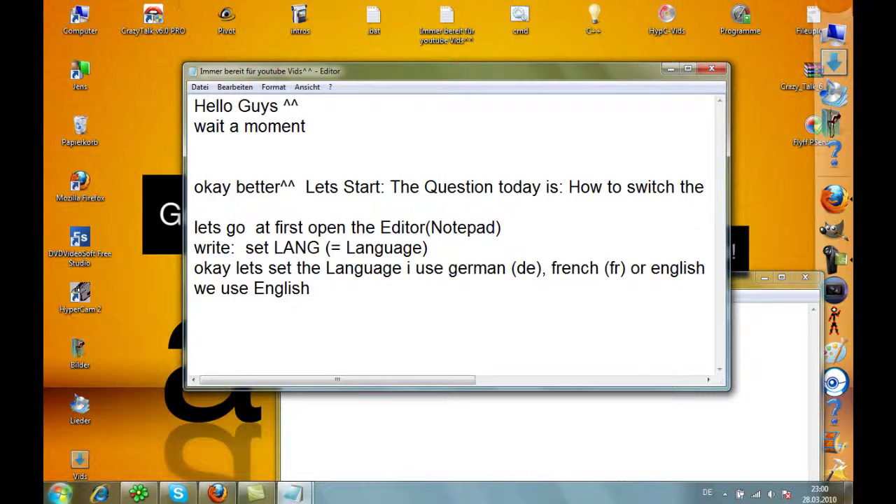
# - Complete 'set LANG=en' in the .bat file and add a 'start gimp-x.x' line
pyautogui.click(739, 284)
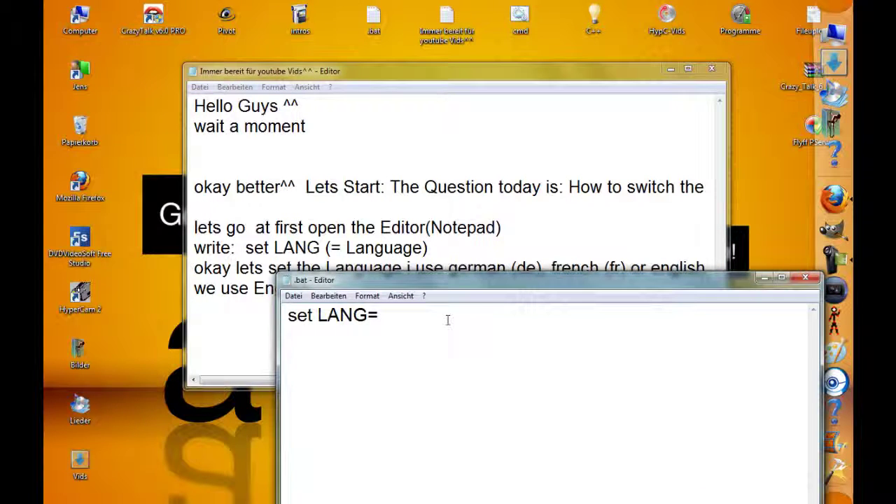
pyautogui.write('en')
pyautogui.press('Return')
pyautogui.write('start ')
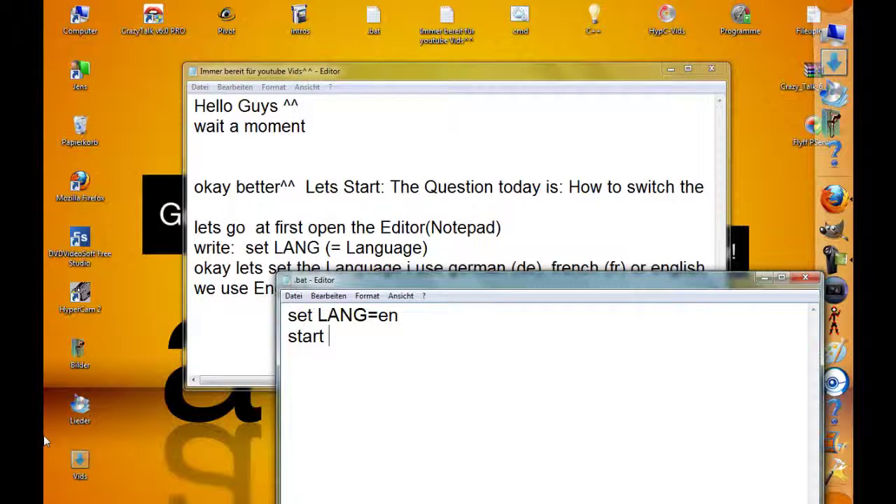
pyautogui.write('Gimp')
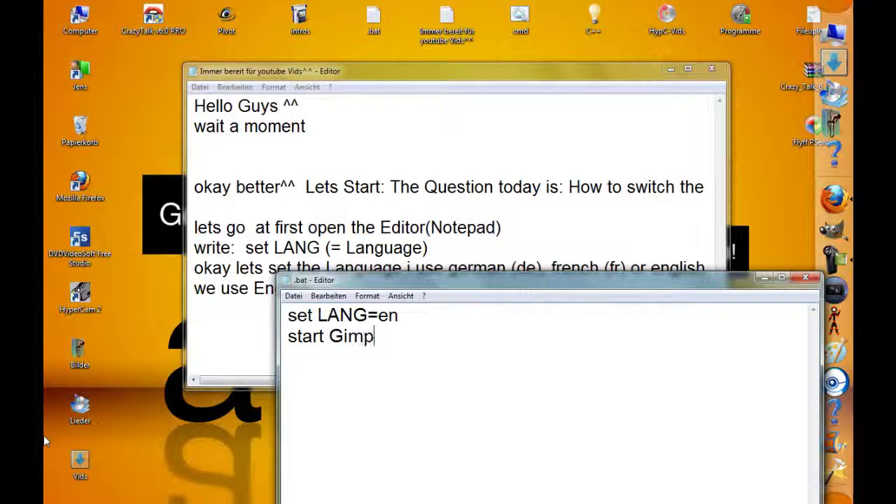
pyautogui.press('BackSpace')
pyautogui.write('g')
pyautogui.press('End')
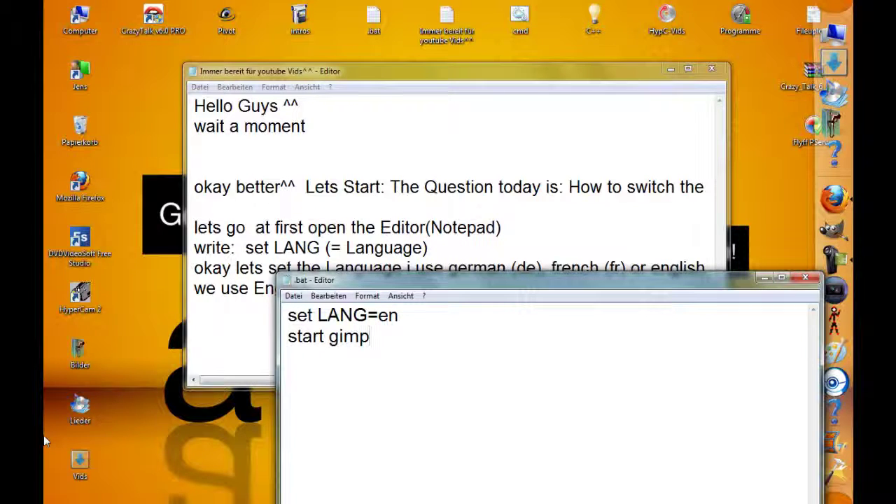
pyautogui.write('x.x')
# - Note 'i have the version 2.6' and change the .bat line to 'start gimp-2.6.exe'
pyautogui.hotkey('alt', 'Tab')
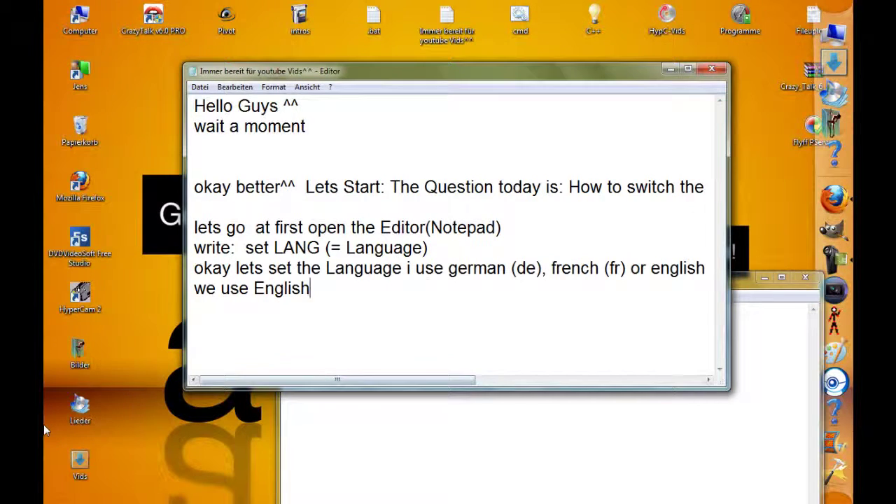
pyautogui.write('i have ')
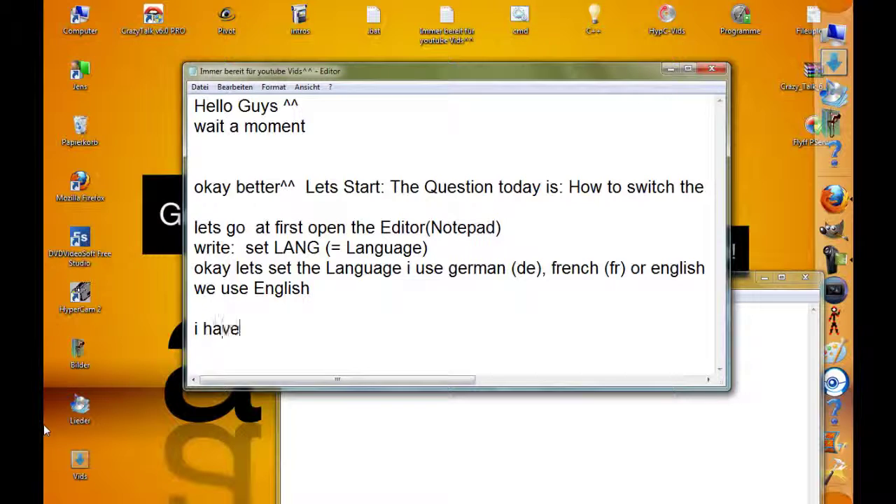
pyautogui.write('th')
pyautogui.write('su')
pyautogui.write('on')
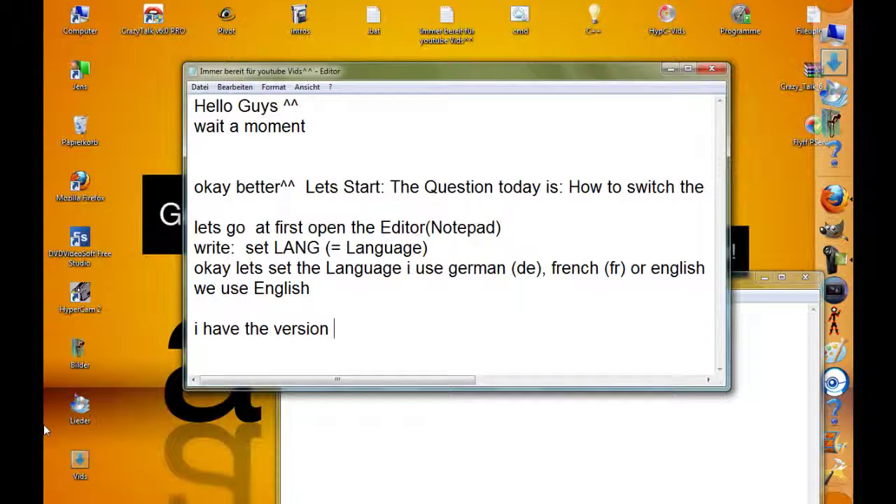
pyautogui.write(' 2.6')
pyautogui.click(741, 281)
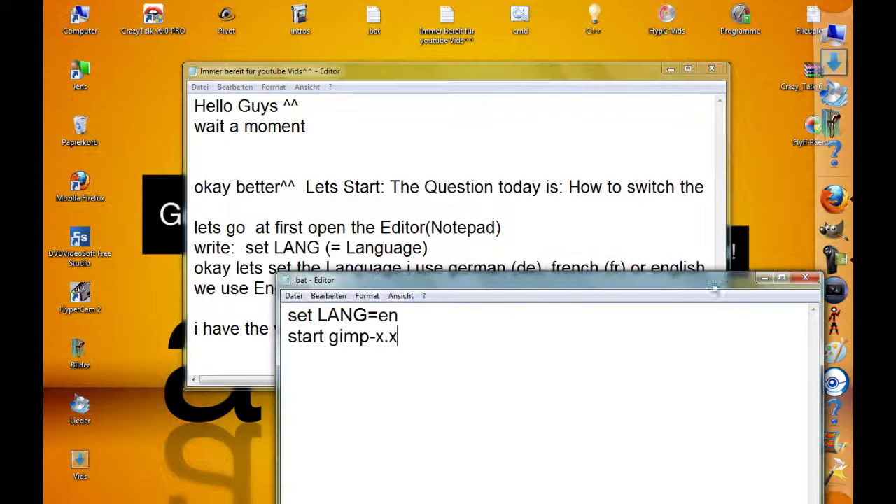
pyautogui.press('BackSpace')
pyautogui.press('Left')
pyautogui.press('BackSpace')
pyautogui.write('2.')
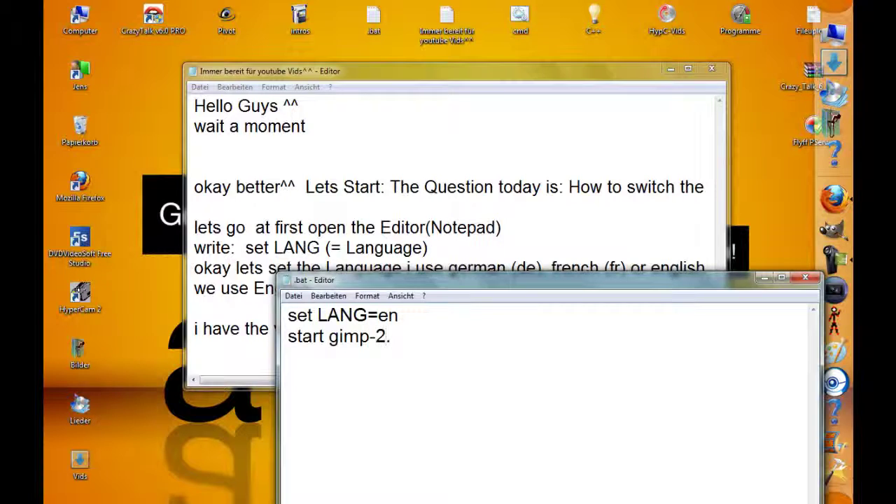
pyautogui.write('6')
pyautogui.write('.exe')
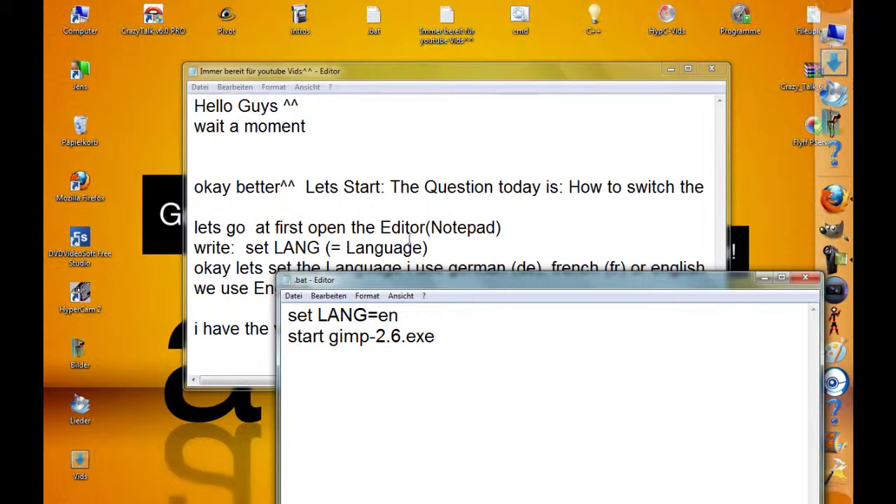
pyautogui.click(294, 297)
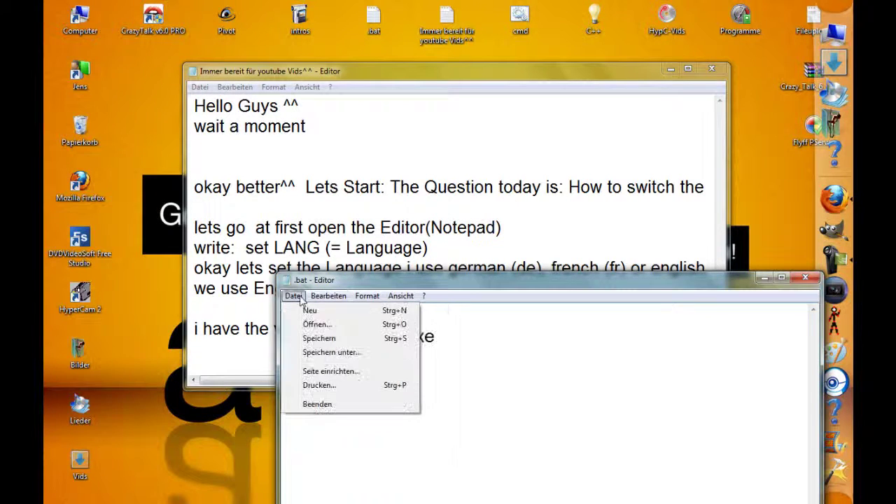
# - Save the launcher script to the Desktop as Gimp.bat with file type Alle Dateien
pyautogui.click(315, 352)
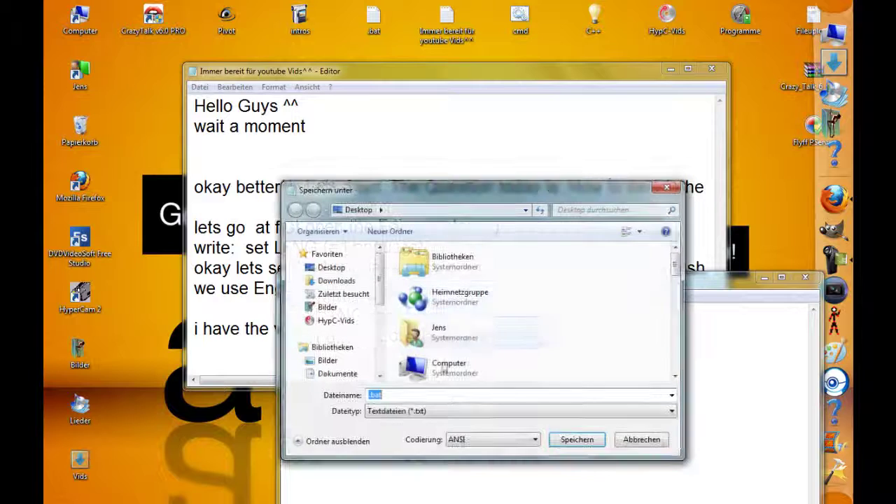
pyautogui.press('Home')
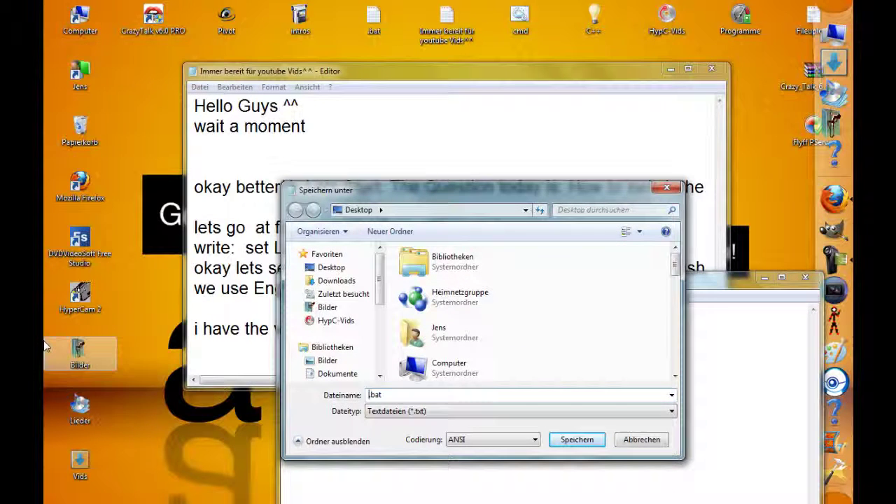
pyautogui.write('Gimp-2')
pyautogui.write('.6')
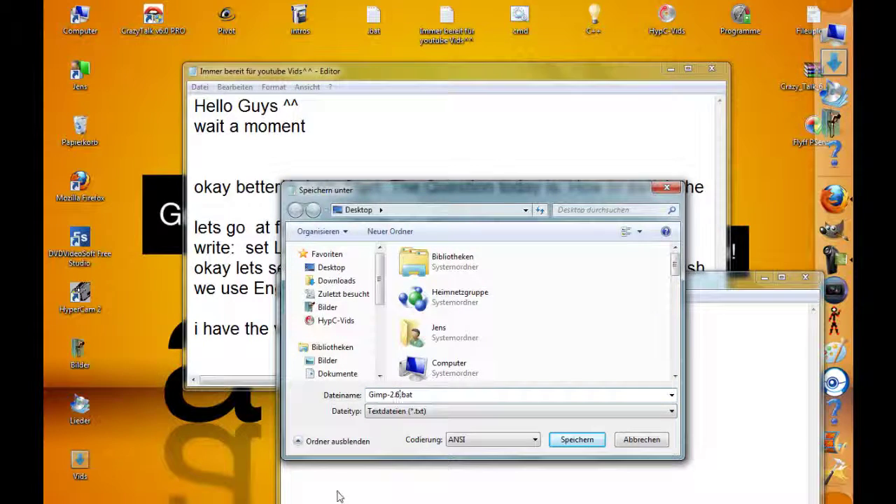
pyautogui.press('BackSpace')
pyautogui.press('BackSpace')
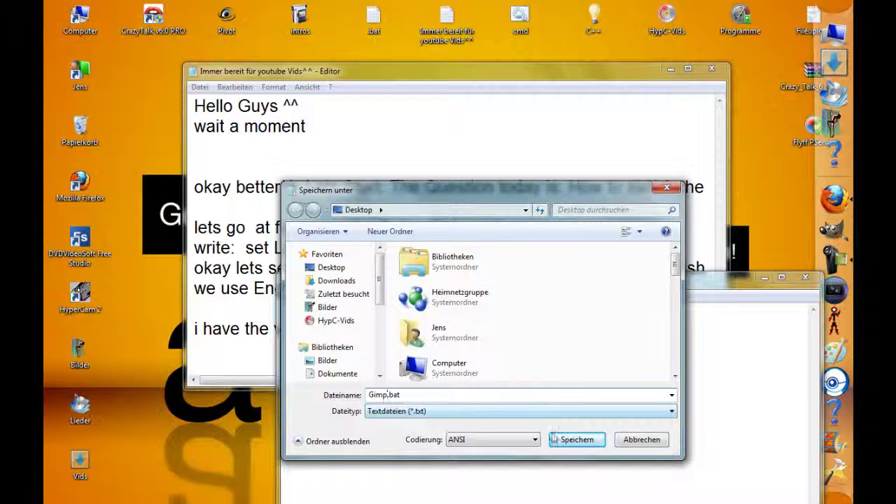
pyautogui.click(673, 415)
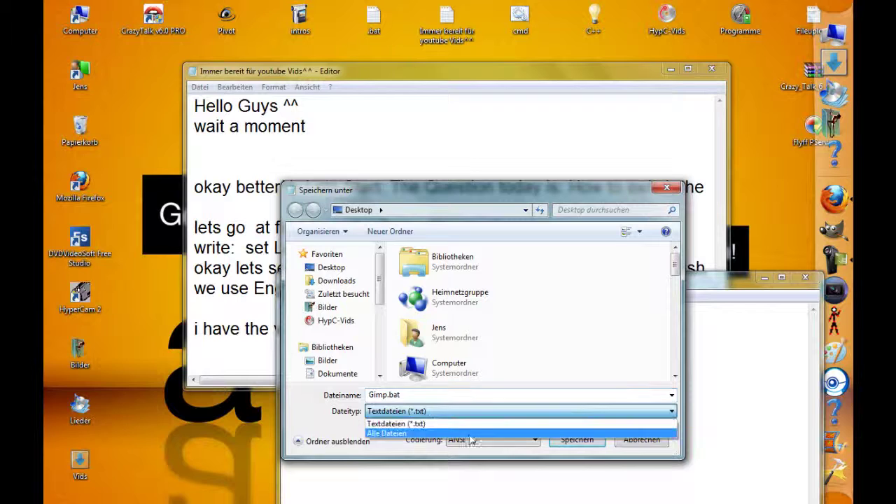
pyautogui.click(464, 428)
pyautogui.click(575, 441)
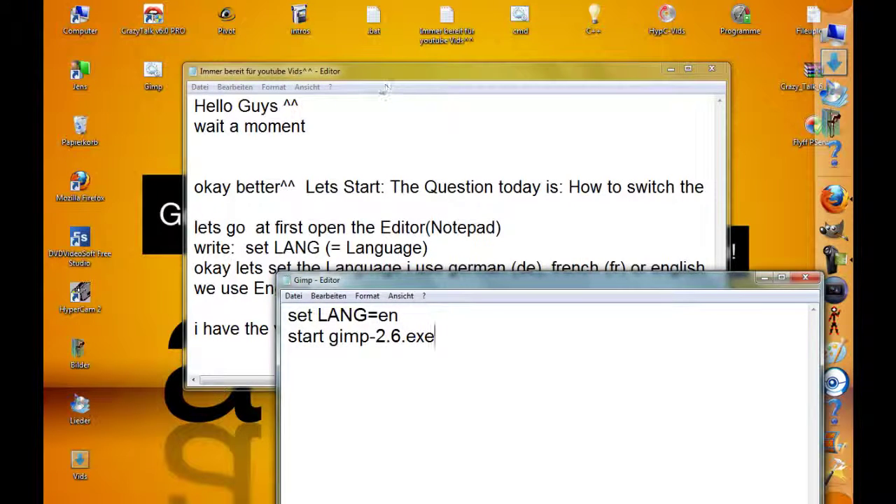
pyautogui.click(153, 73)
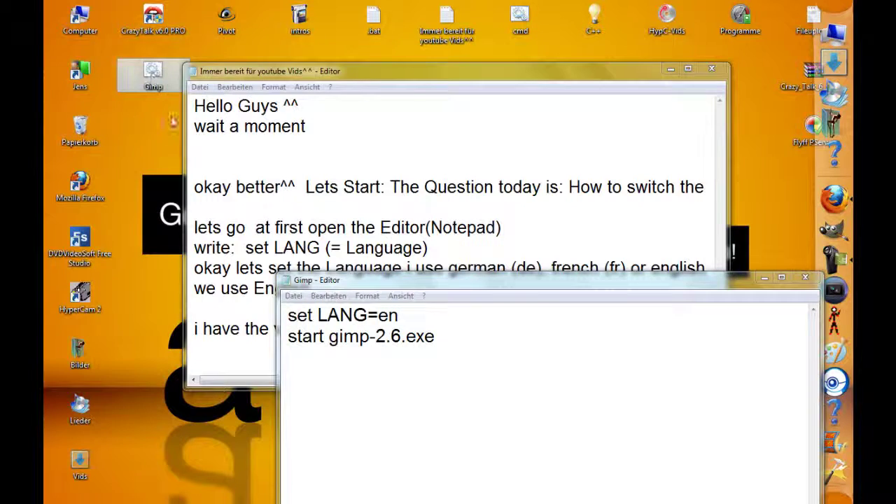
# - Append 'now put this Batch file into the program folder of gimp' to the notes
pyautogui.click(286, 93)
pyautogui.press('Return')
pyautogui.press('Return')
pyautogui.write('ow put ')
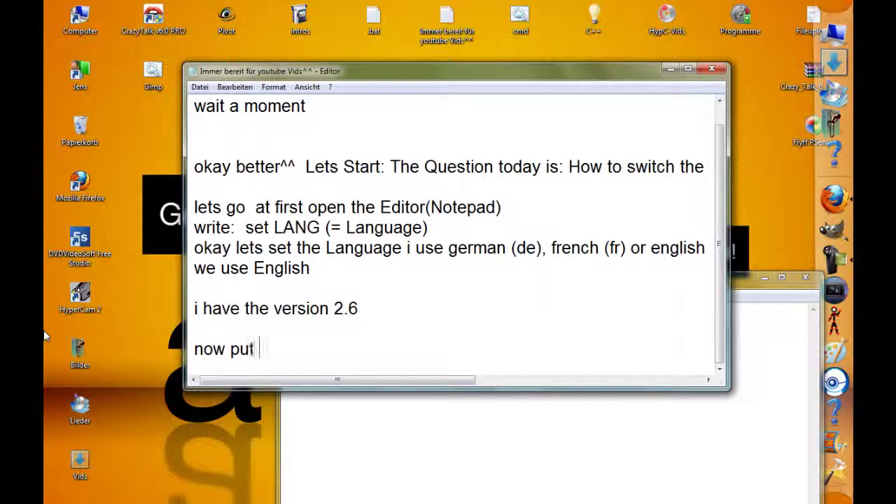
pyautogui.write('this Batch')
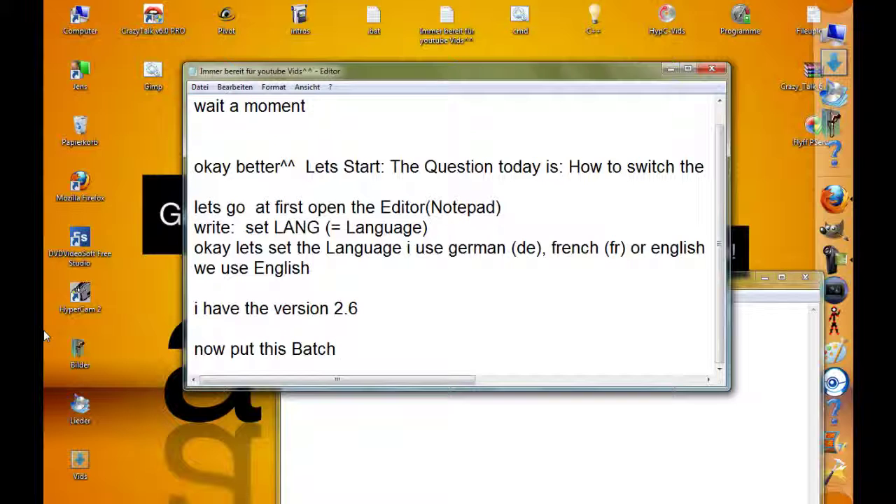
pyautogui.write(' file into the ')
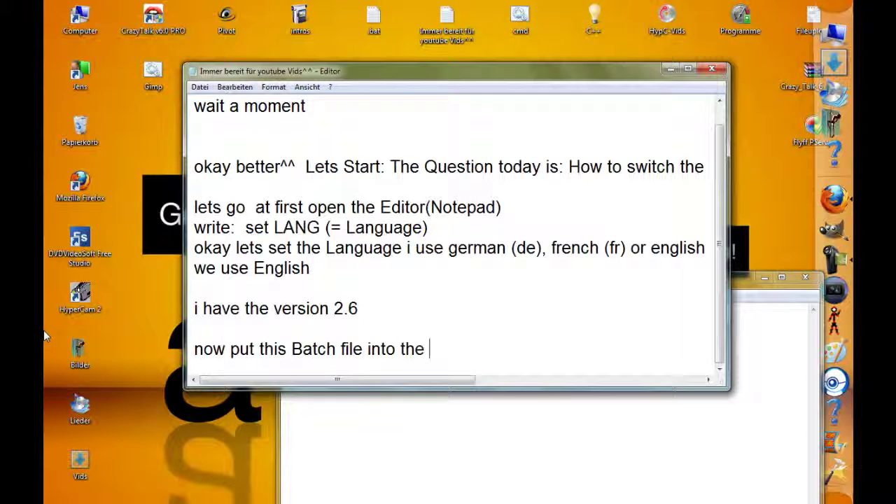
pyautogui.write('program folder of gimp')
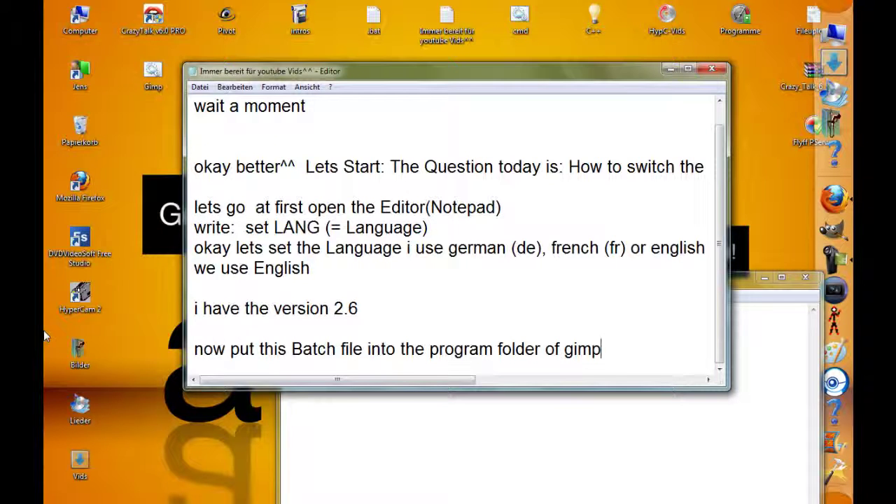
pyautogui.doubleClick(80, 18)
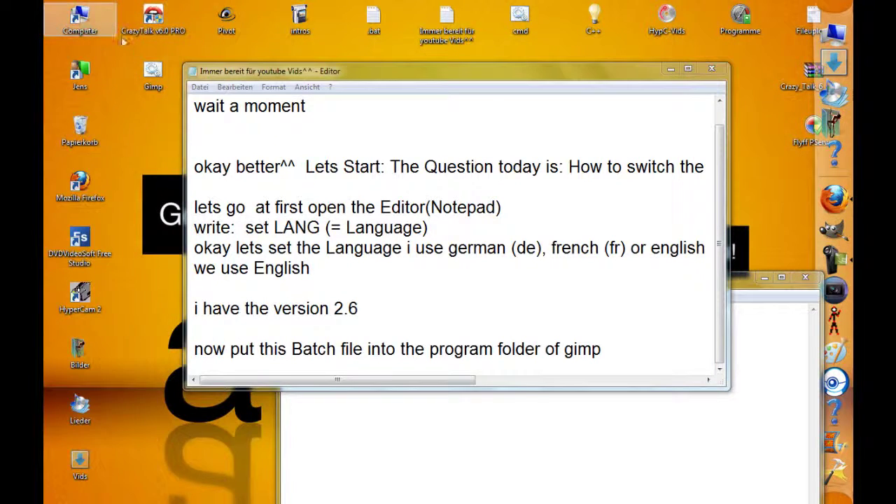
# - Browse in Windows Explorer to C:\Programme\GIMP-2.0\bin
pyautogui.doubleClick(180, 217)
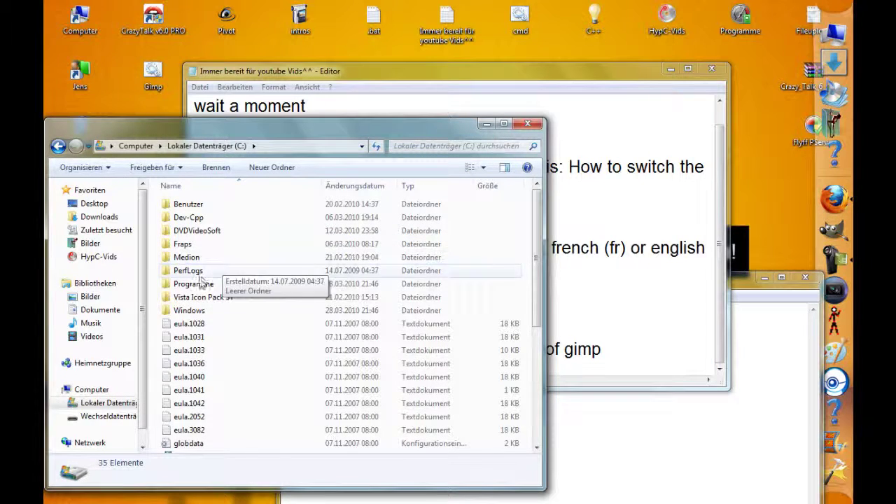
pyautogui.click(197, 287)
pyautogui.doubleClick(197, 288)
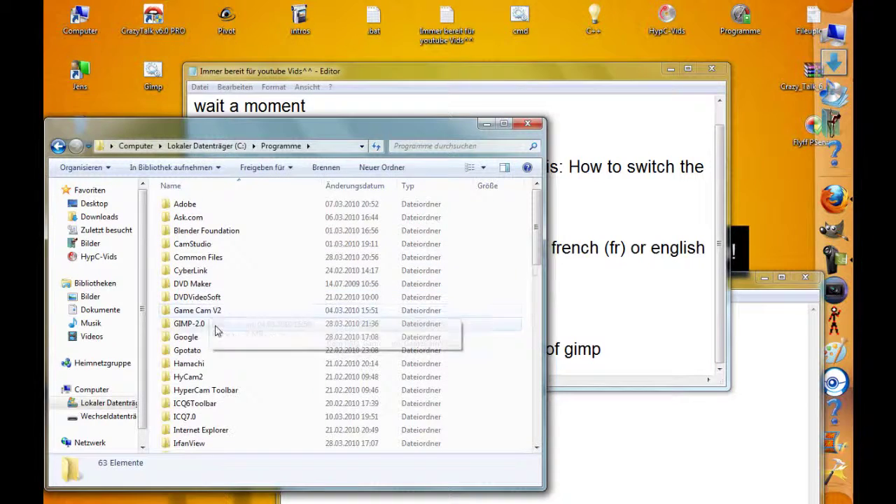
pyautogui.doubleClick(203, 324)
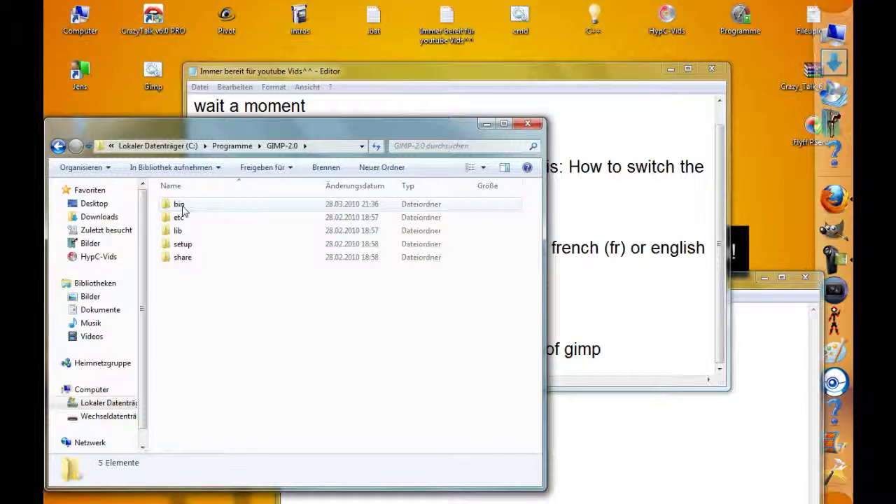
pyautogui.doubleClick(179, 204)
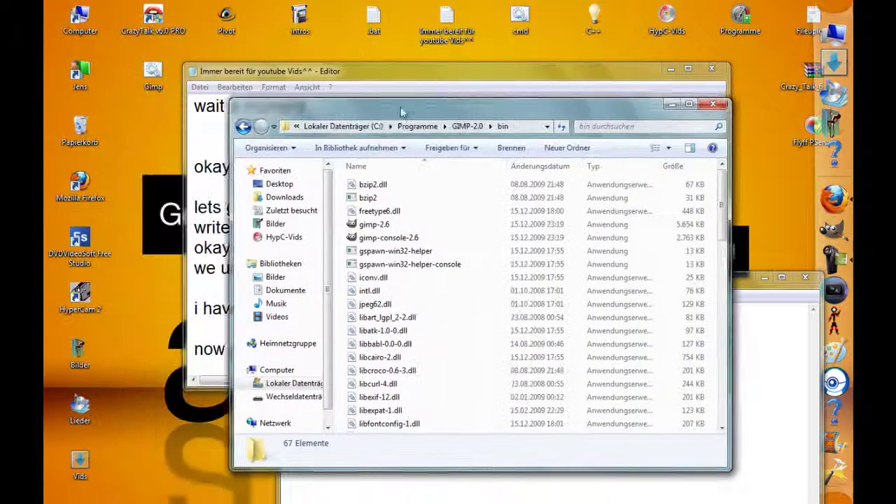
pyautogui.click(245, 124)
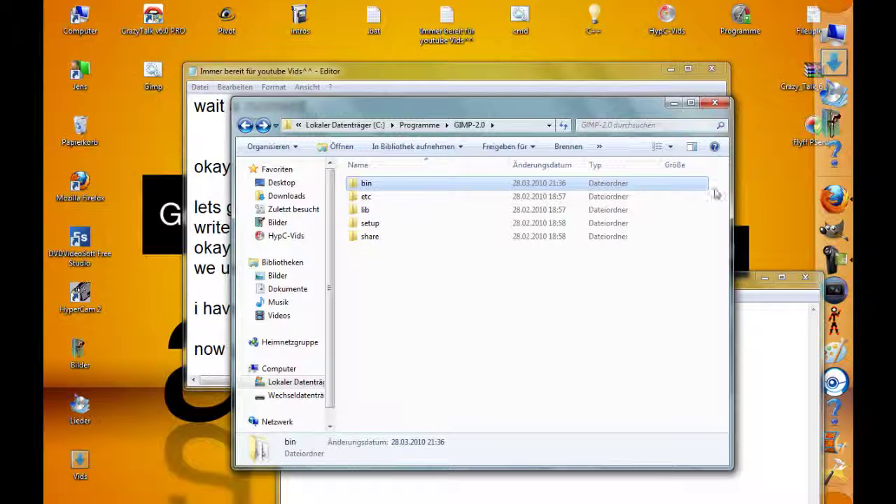
pyautogui.click(714, 193)
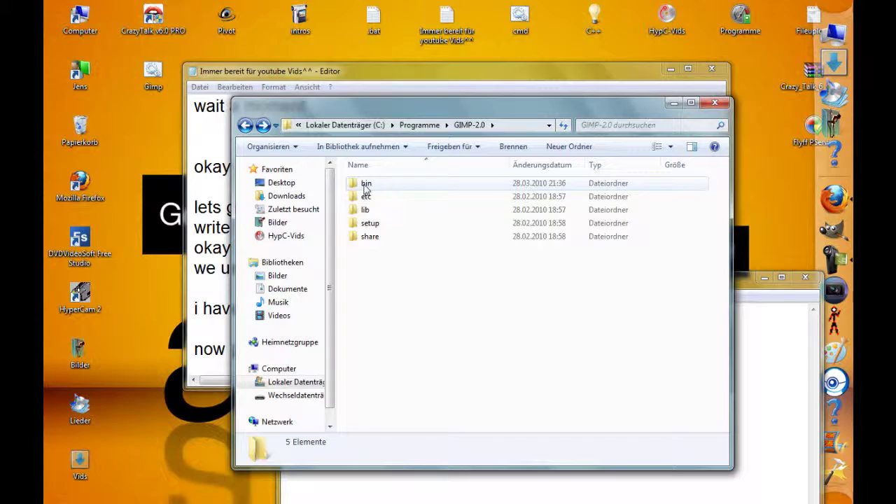
pyautogui.doubleClick(365, 184)
# - Move Gimp.bat from the desktop into the bin folder, granting administrator permission
pyautogui.click(150, 78)
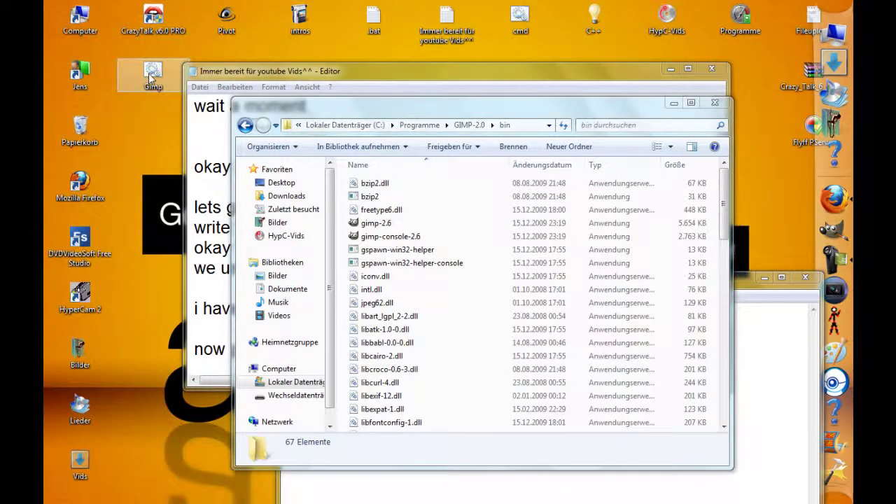
pyautogui.moveTo(149, 79); pyautogui.dragTo(501, 328)
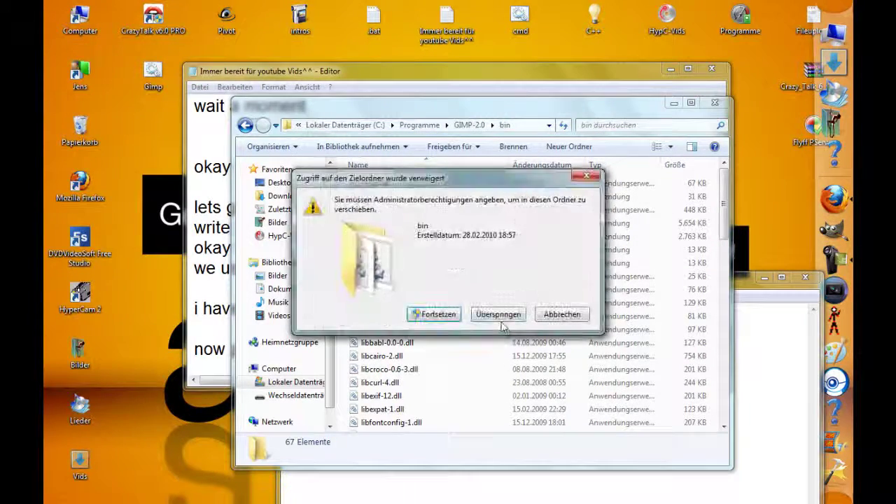
pyautogui.click(429, 315)
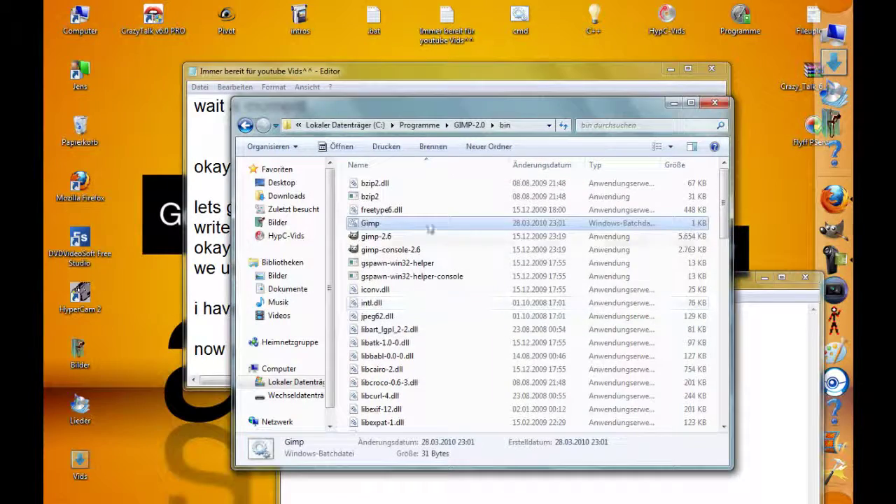
# - Close the Gimp.bat editor window and add a blank line to the Notepad notes
pyautogui.click(674, 106)
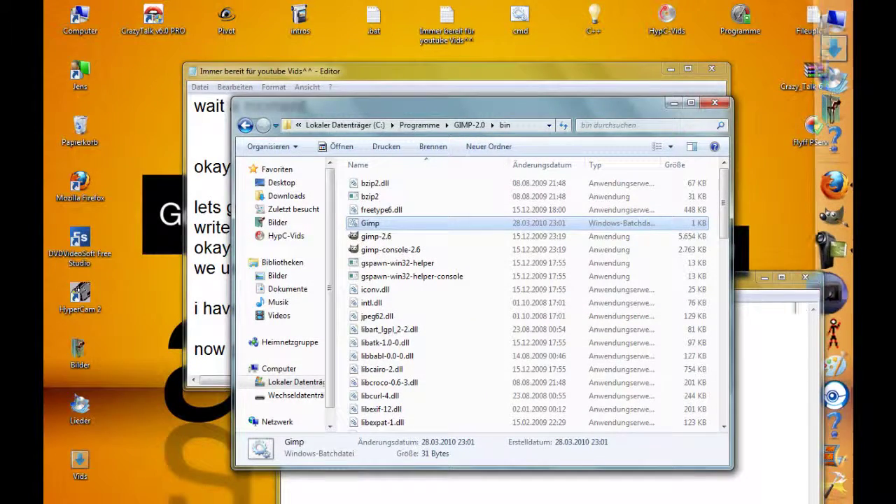
pyautogui.click(742, 290)
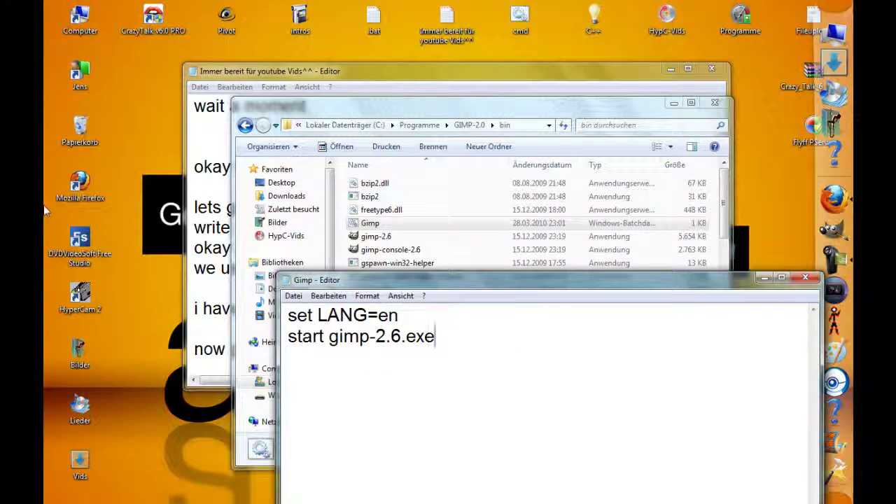
pyautogui.rightClick(848, 22)
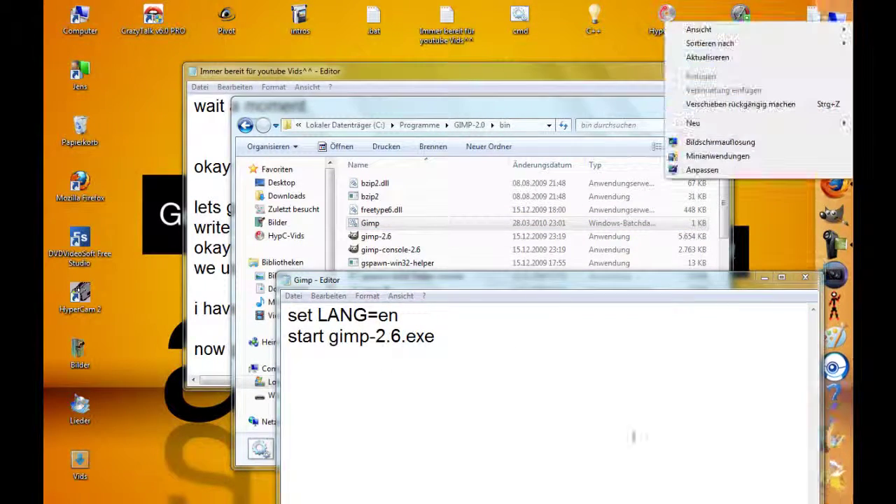
pyautogui.click(804, 278)
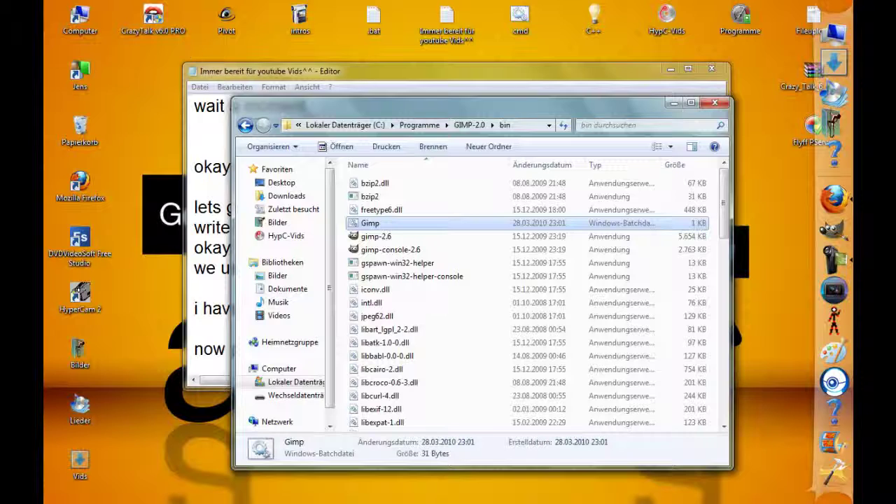
pyautogui.press('Return')
pyautogui.press('Return')
pyautogui.press('Return')
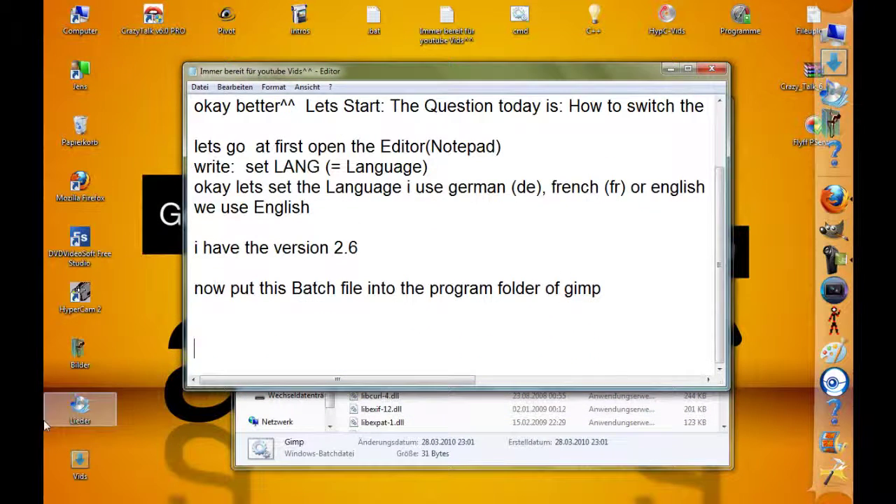
# - Type the note 'now create a shortcut on your desktop' with a long row of '!' marks
pyautogui.write('now')
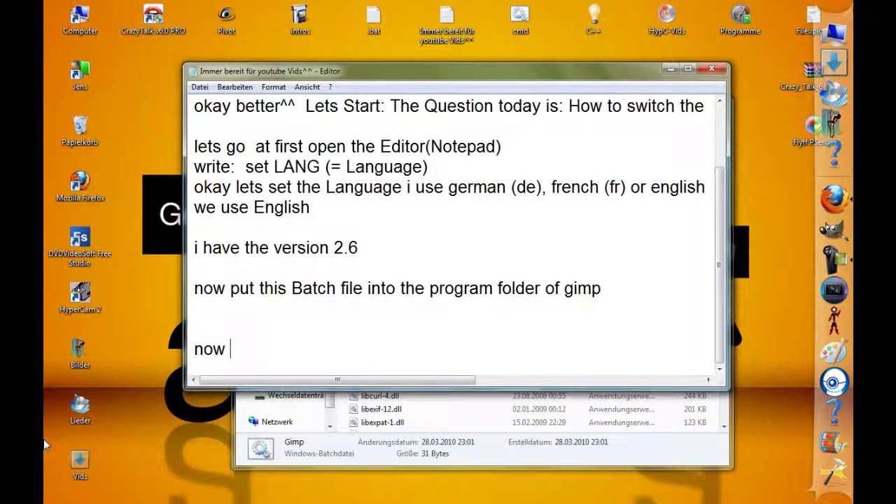
pyautogui.write('eat')
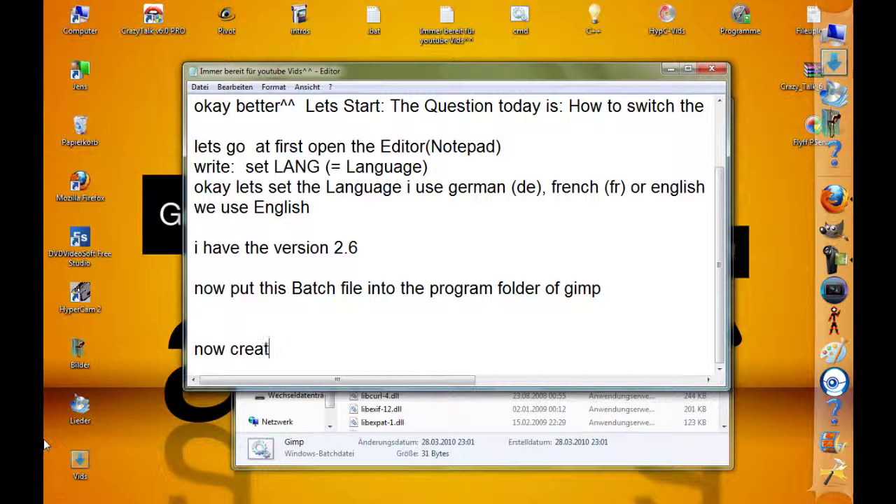
pyautogui.write('e a ')
pyautogui.write('shor')
pyautogui.write('tcut')
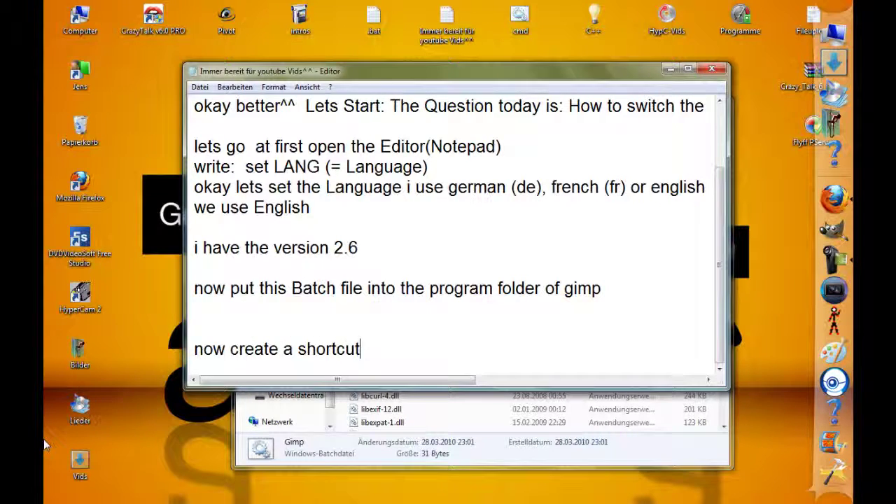
pyautogui.write('on')
pyautogui.write(' your ')
pyautogui.write('desk')
pyautogui.write('op')
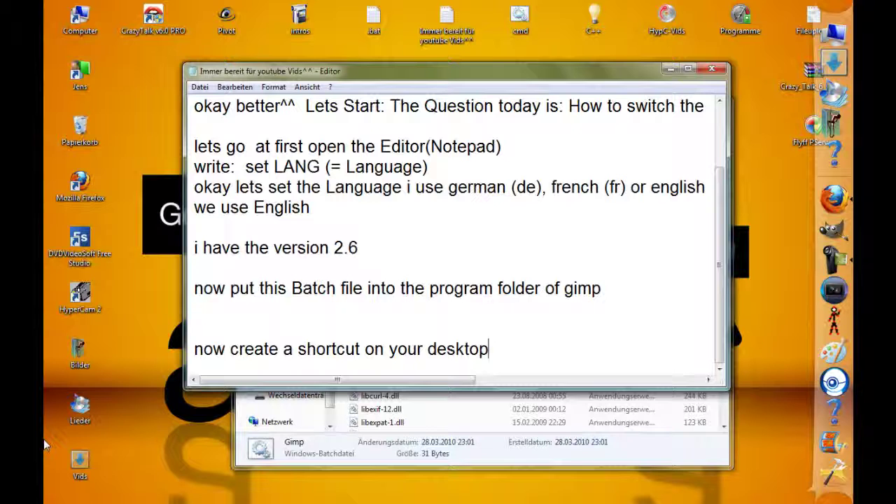
pyautogui.write('!!!!!!!!!!!!!!!!!!!!!!!!!!!!!!!!!!!!!!!!!!!!!!!!!!!!!!!!!!!!!!!!!!!!!!!!!!!!!!!!!!!!!!!!!!!!!!!!!!!!!!!!!!!!!!!!!!!!!!!!!!')
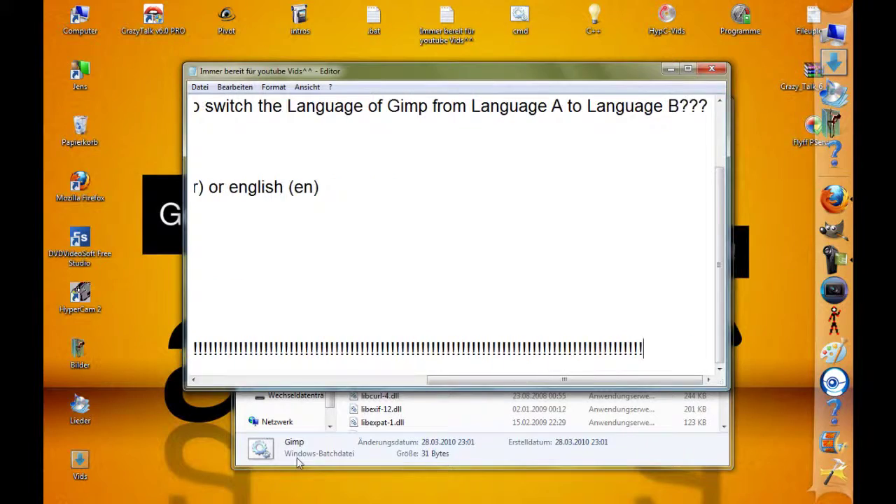
pyautogui.hotkey('alt', 'Tab')
pyautogui.rightClick(376, 225)
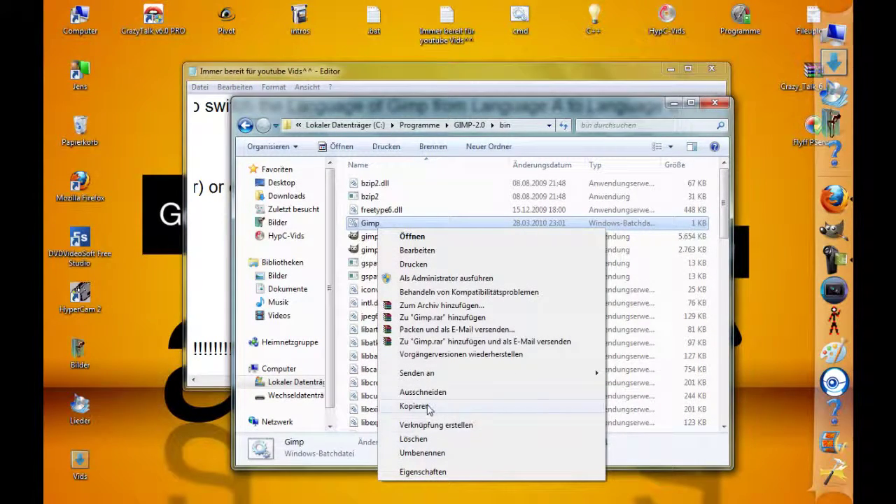
# - Create a 'Gimp - Verknüpfung' shortcut to Gimp.bat on the desktop and return to the notes
pyautogui.click(435, 426)
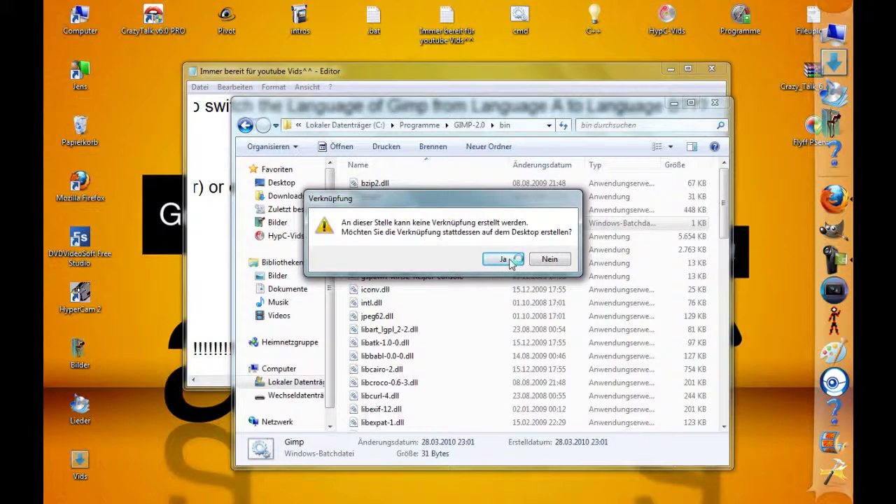
pyautogui.click(511, 260)
pyautogui.click(511, 263)
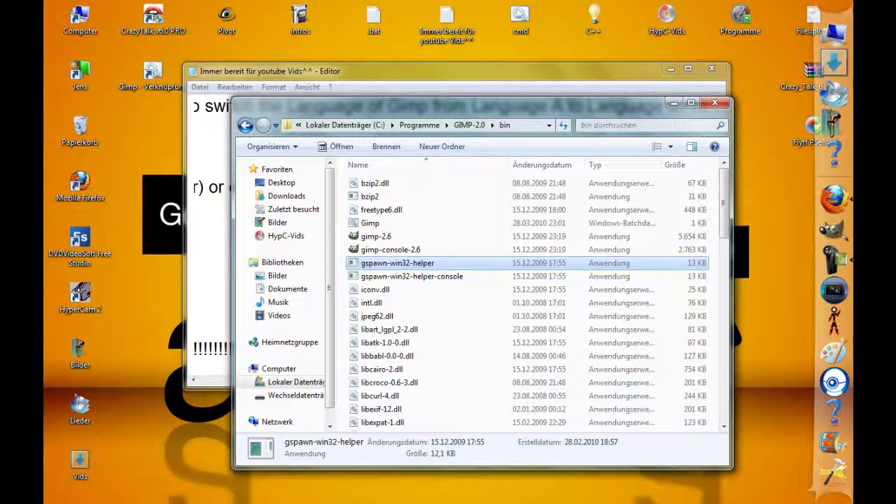
pyautogui.click(299, 77)
pyautogui.press('Return')
pyautogui.press('Return')
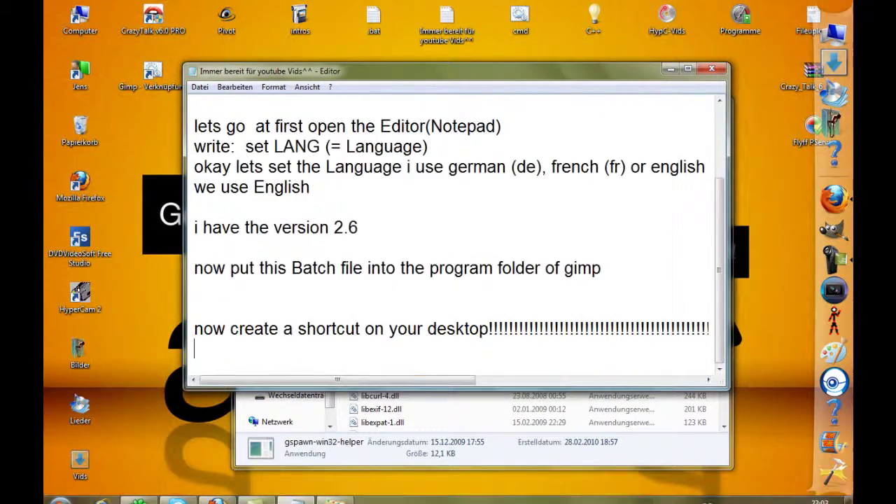
# - Type 'okay thats all', 'i used en because i have the german version of gimp ;)' and 'lets take a look' on separate lines
pyautogui.write('okay ')
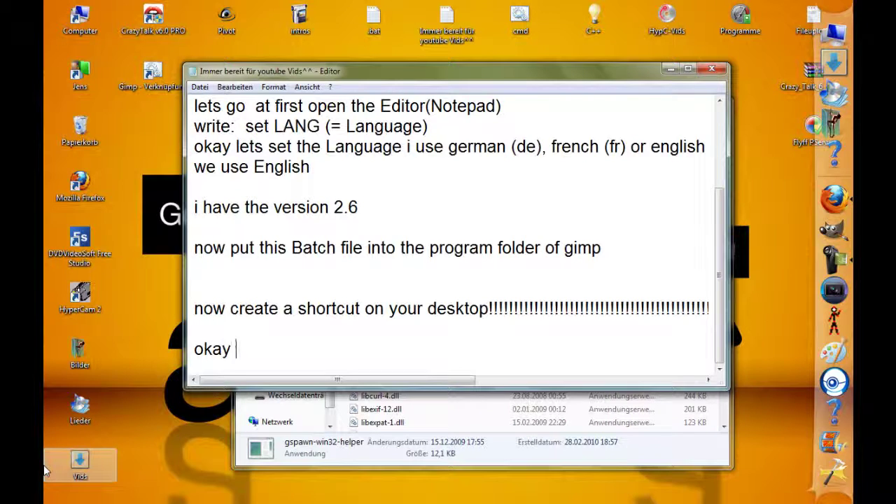
pyautogui.write('thats all')
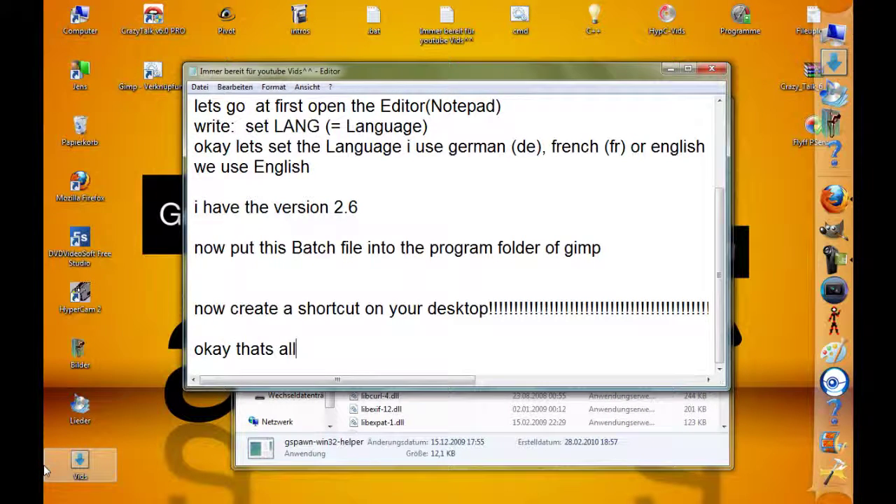
pyautogui.press('Return')
pyautogui.press('Return')
pyautogui.write('i')
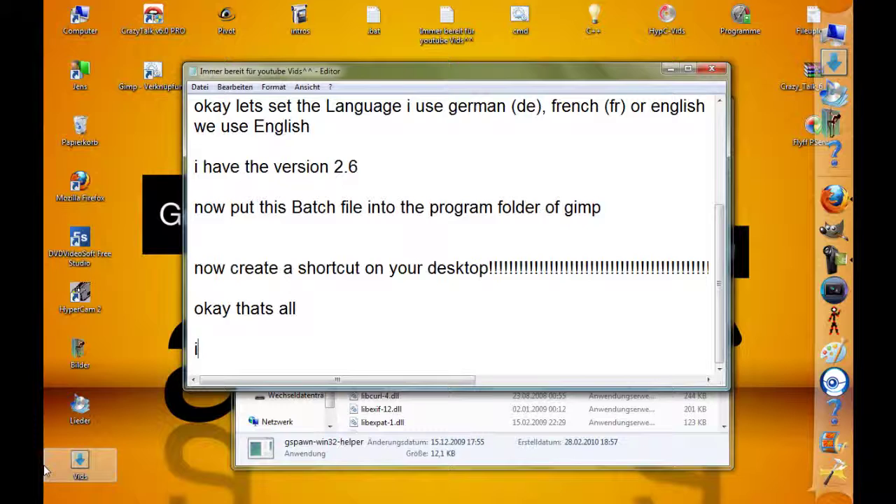
pyautogui.write(' used')
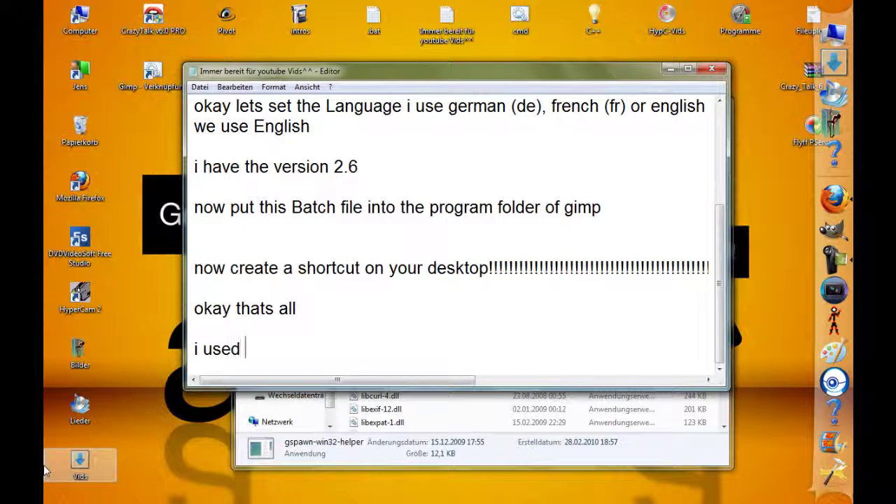
pyautogui.write(' en be')
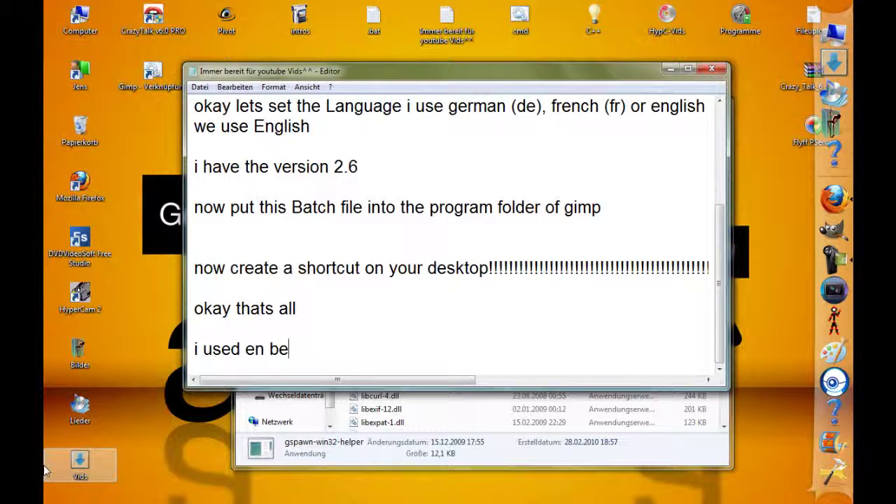
pyautogui.write('cause i have the german version of gimp ;)')
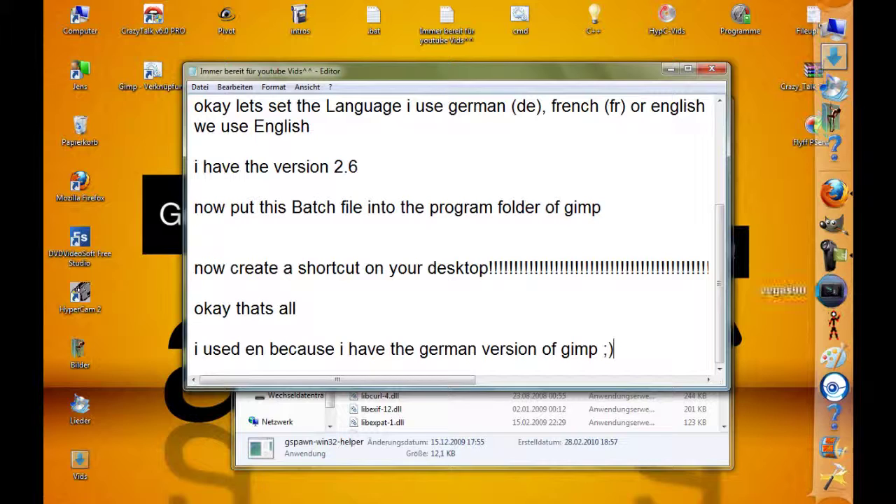
pyautogui.press('Return')
pyautogui.press('Return')
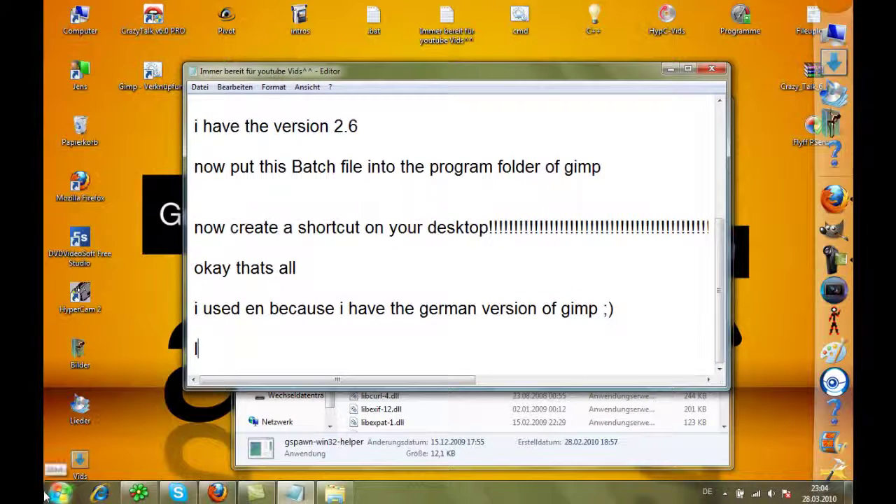
pyautogui.write('lets ')
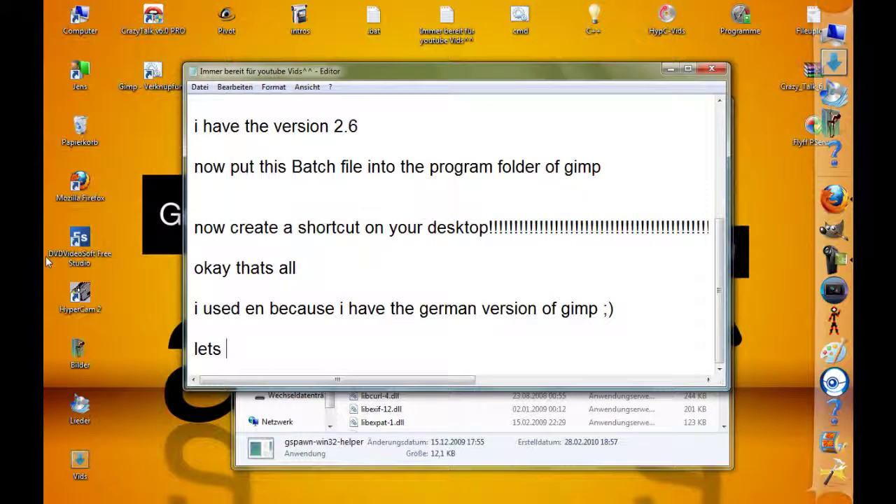
pyautogui.write('take a look')
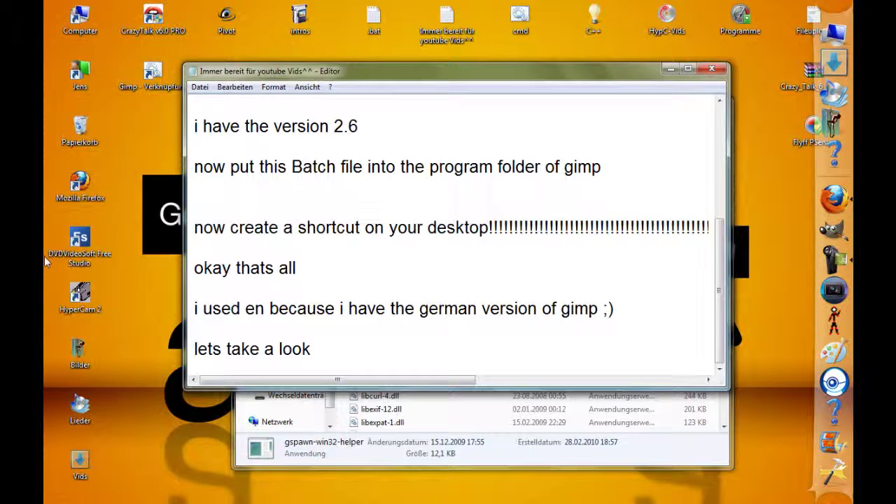
pyautogui.click(175, 80)
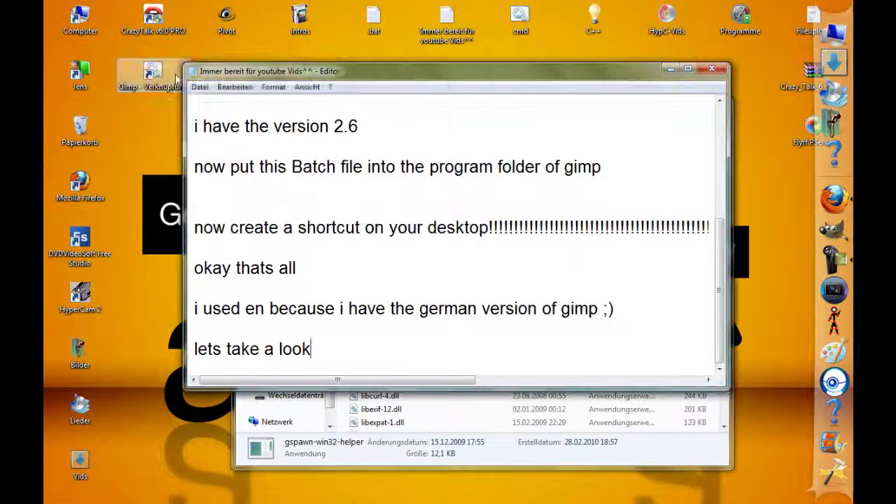
pyautogui.doubleClick(175, 80)
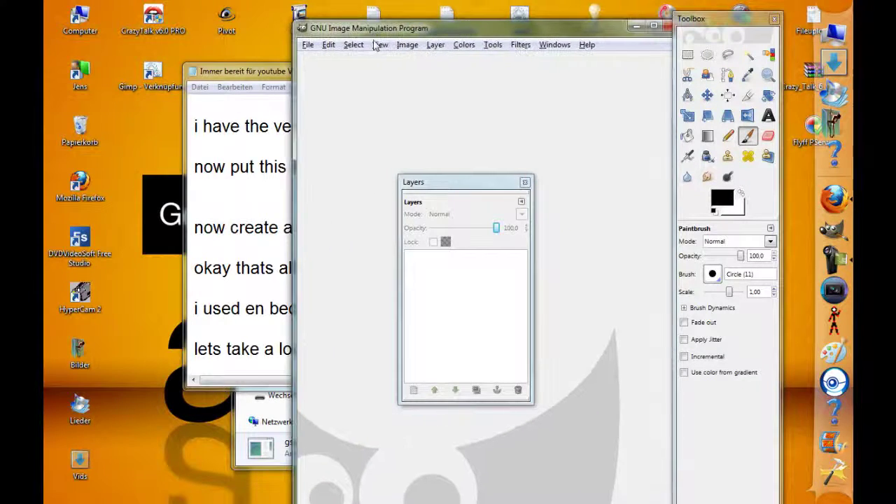
pyautogui.click(308, 44)
pyautogui.click(621, 39)
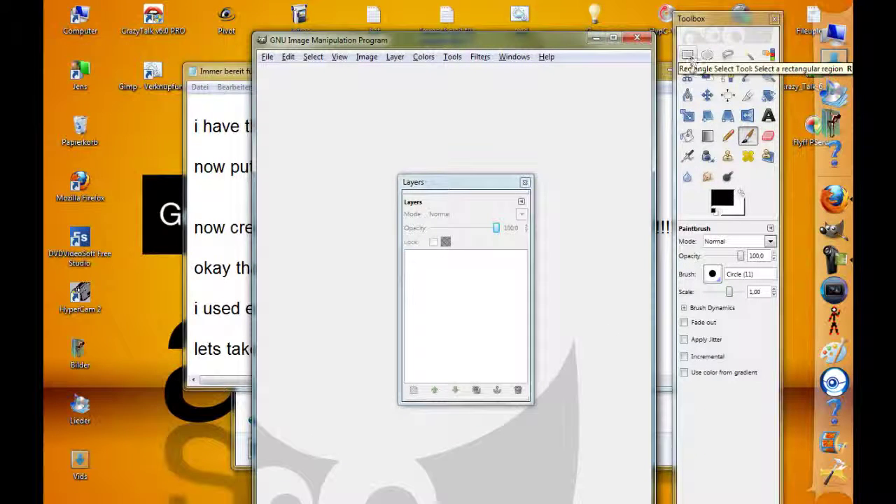
pyautogui.click(775, 19)
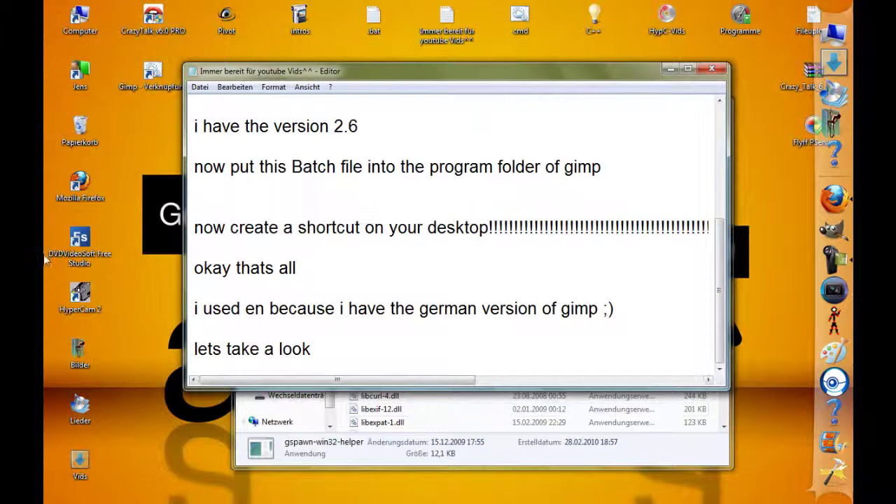
# - Add the lines 'I cant believe it ;)' and 'okay thats all my friends goodbye^^'
pyautogui.press('Return')
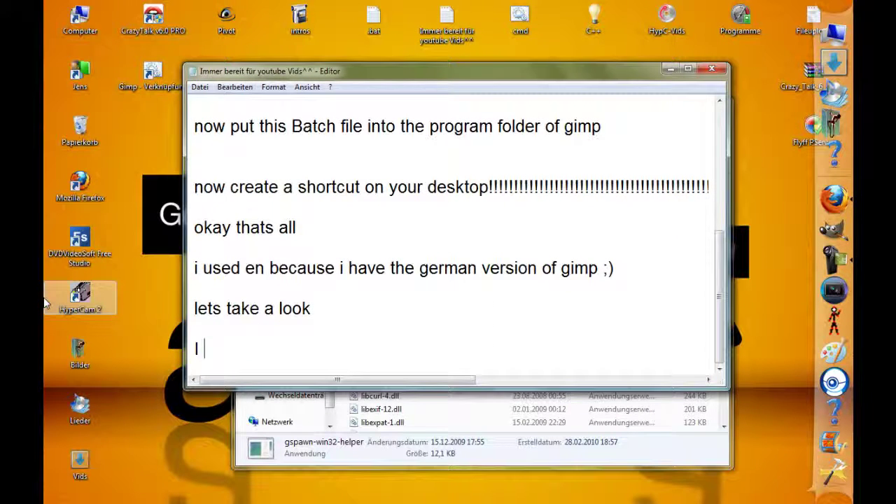
pyautogui.write('I cant belie')
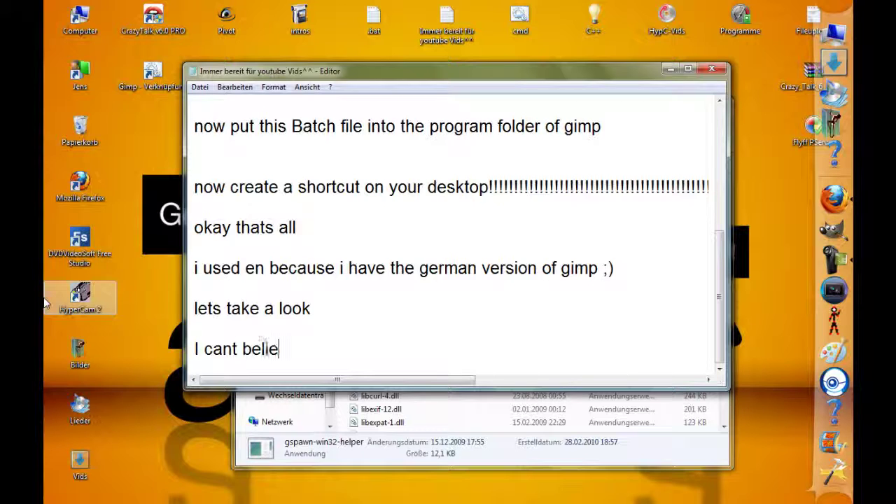
pyautogui.write('ve ')
pyautogui.write('it ;)')
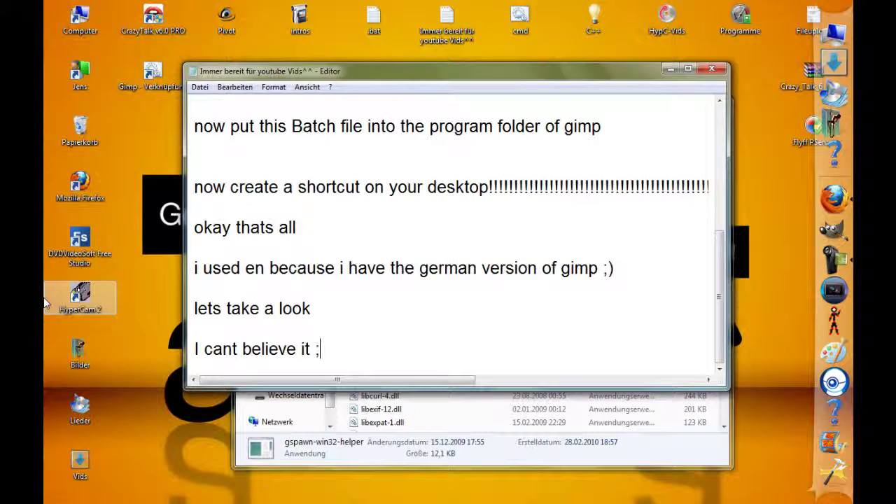
pyautogui.press('Return')
pyautogui.write('y thats a')
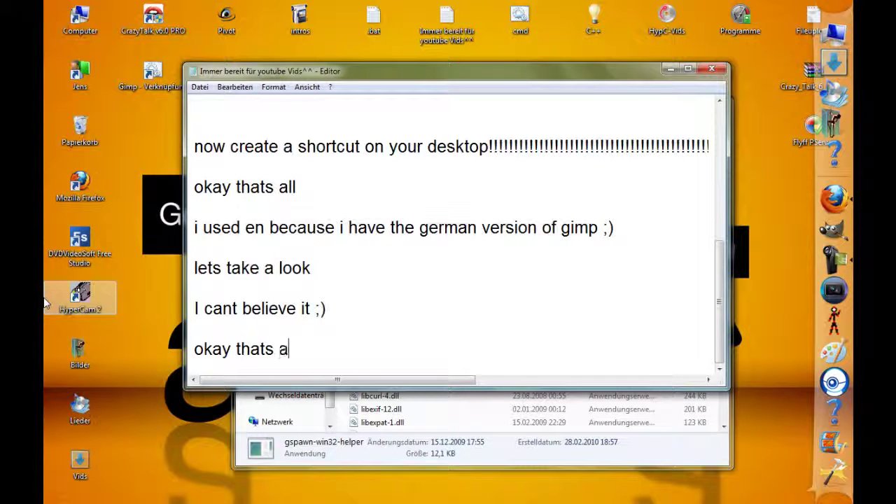
pyautogui.write('ll my friends goodbye')
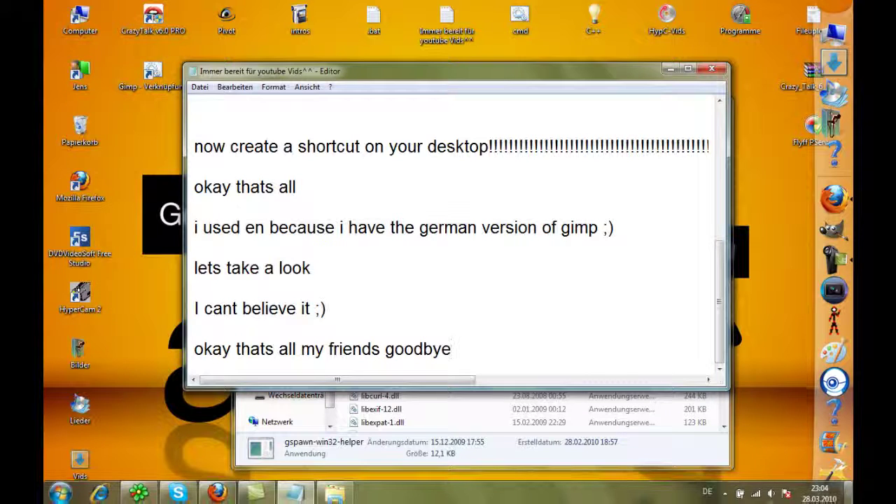
pyautogui.write('^^')
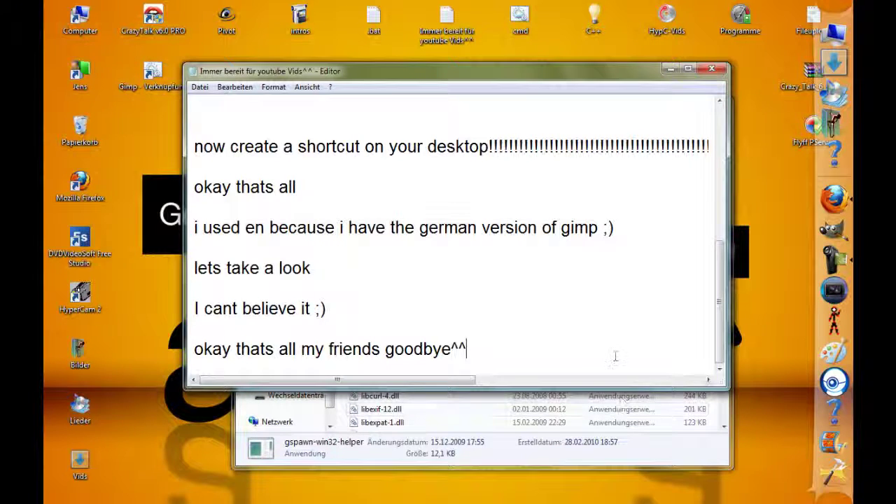